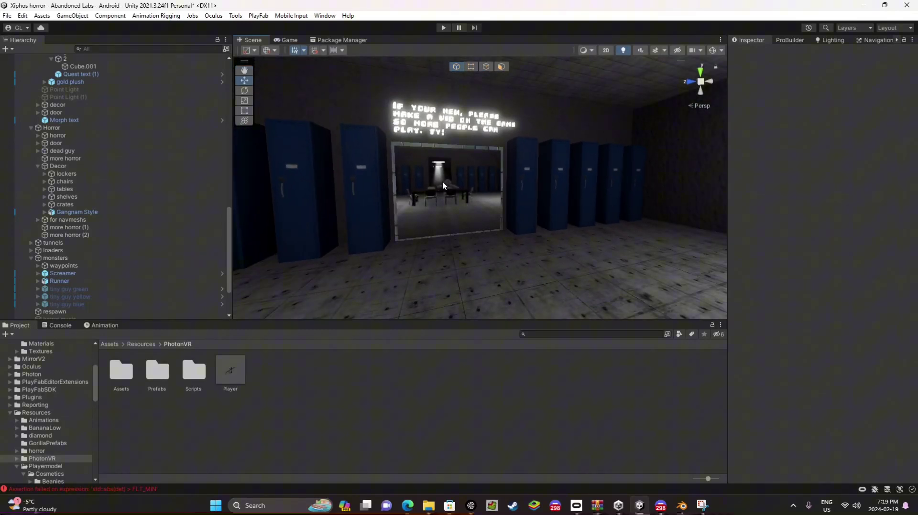
Select the Screamer monster in the dark horror area and remove its existing Volume component
{"action": "right_click_drag", "start_coordinate": [337, 195], "coordinate": [625, 197]}
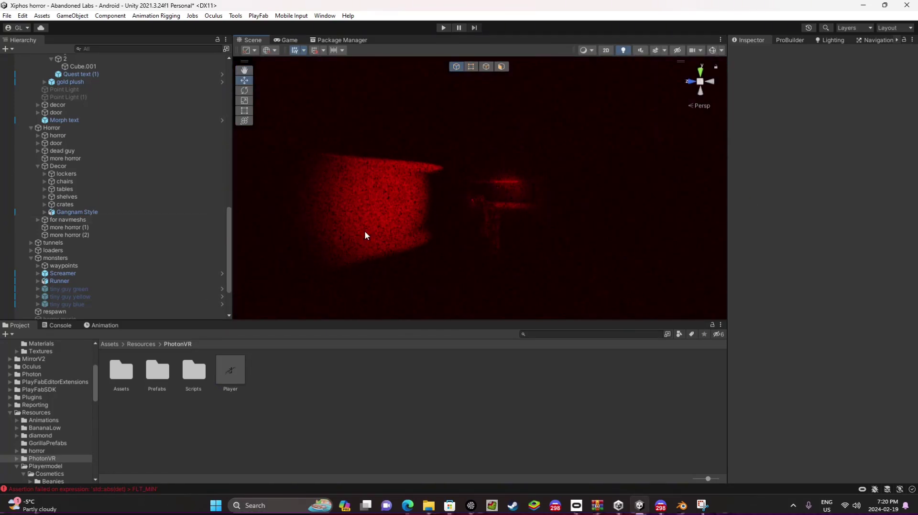
{"action": "left_click", "coordinate": [489, 211]}
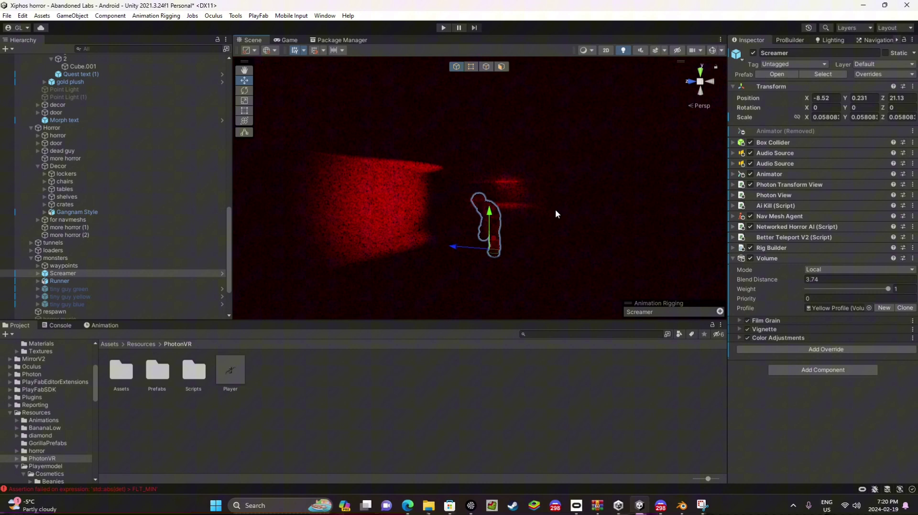
{"action": "left_click", "coordinate": [913, 258]}
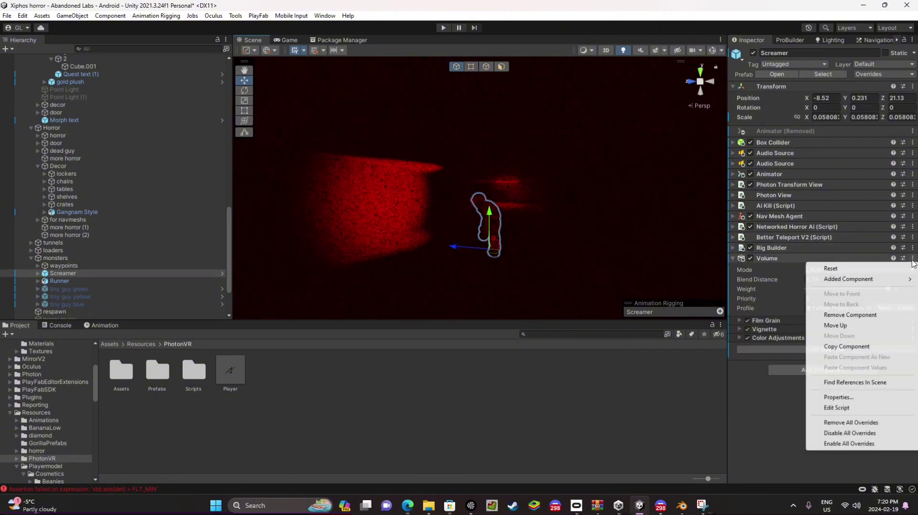
{"action": "left_click", "coordinate": [847, 315]}
Find the Volume component by searching for "volume" and add it to the Screamer
{"action": "right_click_drag", "start_coordinate": [662, 207], "coordinate": [673, 228]}
{"action": "key", "text": "w"}
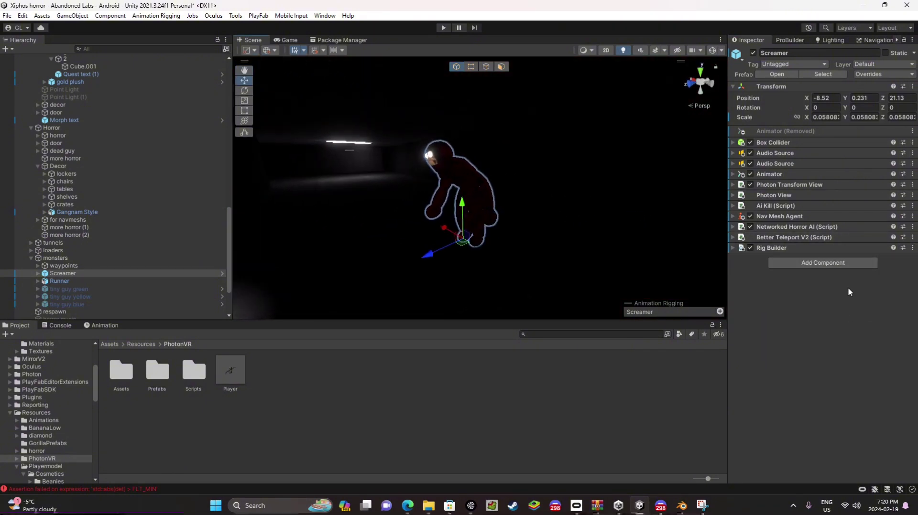
{"action": "left_click", "coordinate": [829, 266]}
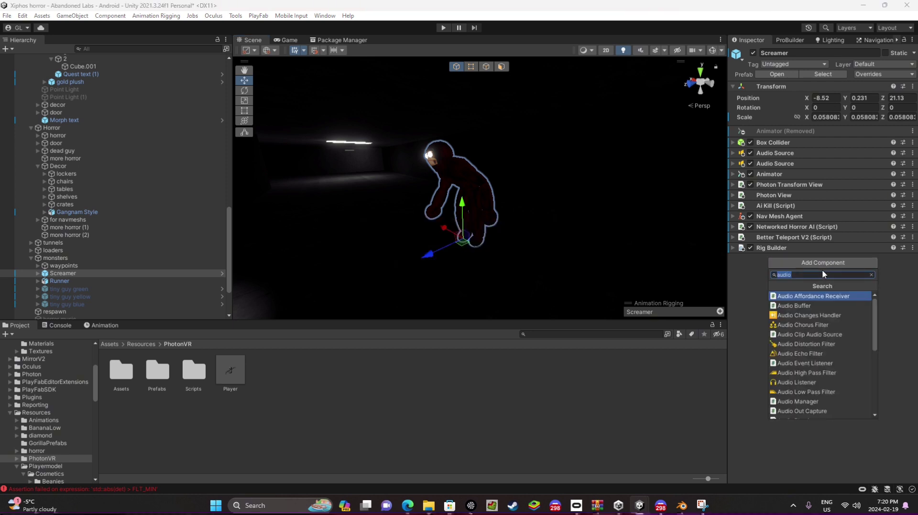
{"action": "type", "text": "volume"}
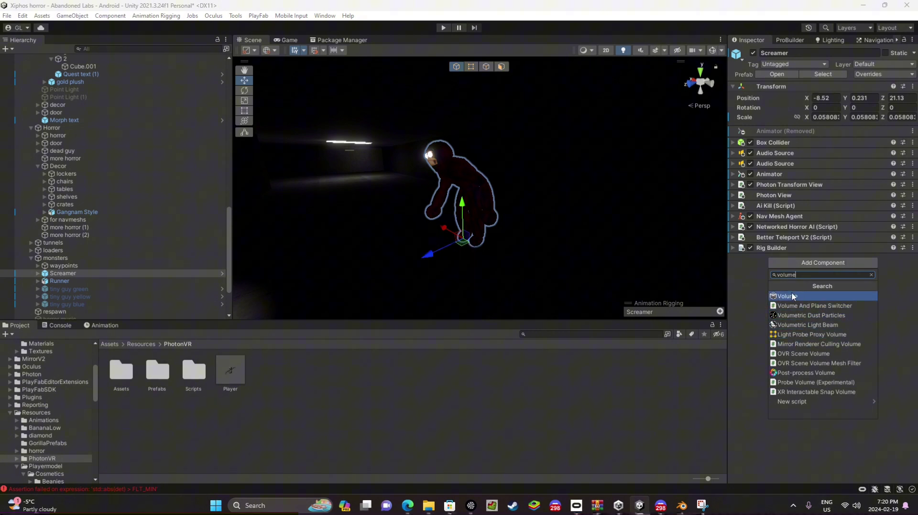
{"action": "left_click", "coordinate": [813, 296]}
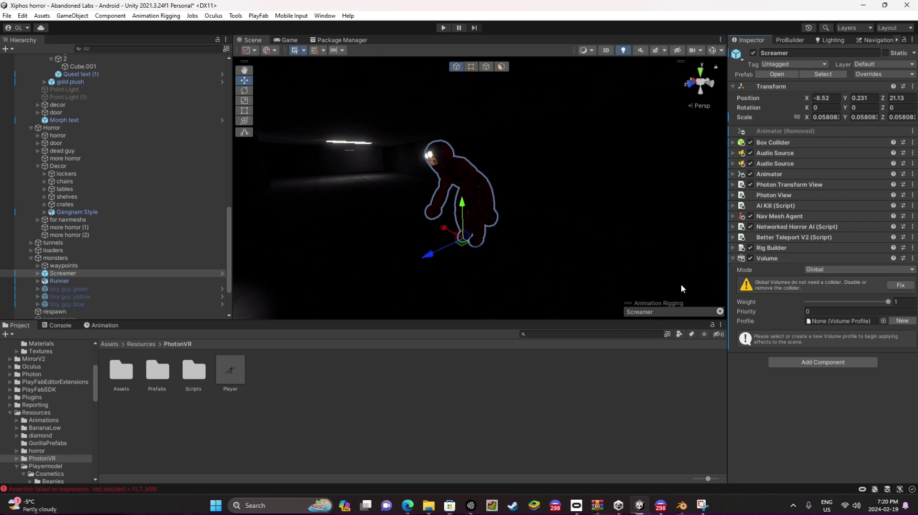
{"action": "right_click_drag", "start_coordinate": [515, 275], "coordinate": [457, 222]}
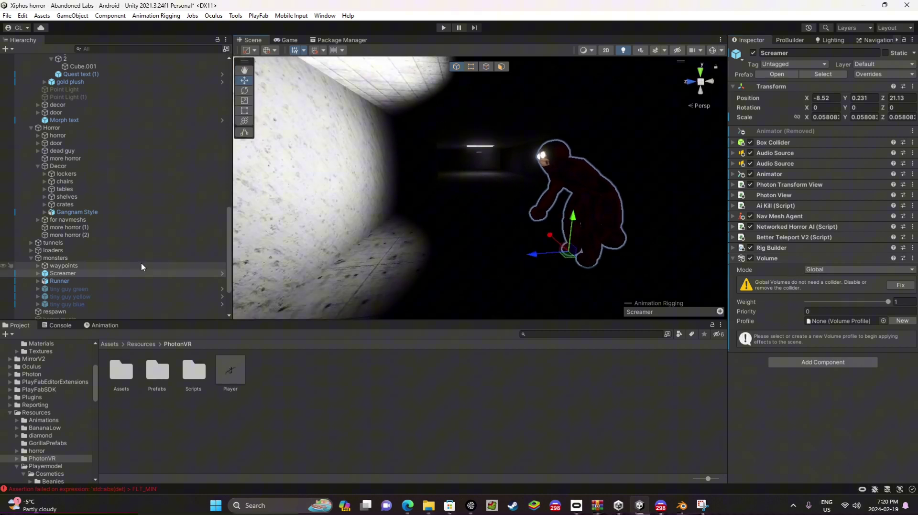
Switch the new Volume's mode to Local and back to Global to compare the two modes
{"action": "left_click", "coordinate": [824, 270]}
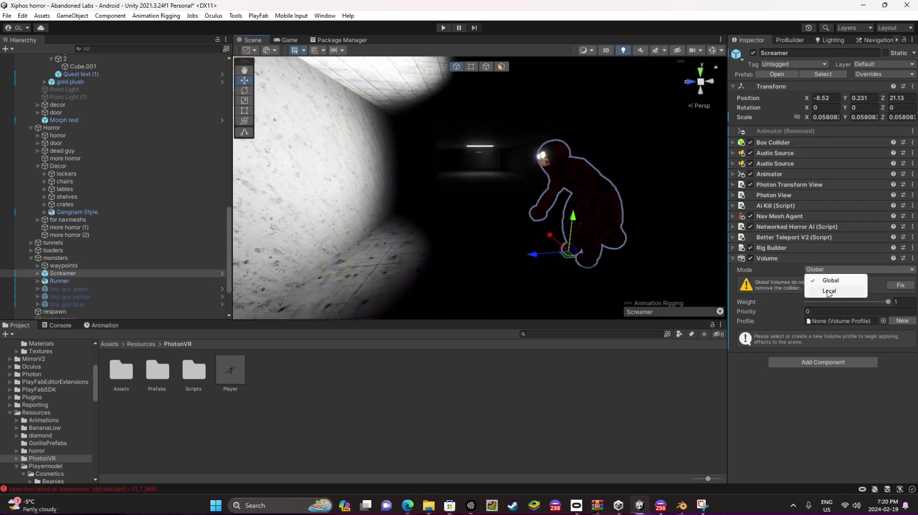
{"action": "left_click", "coordinate": [815, 293]}
{"action": "left_click", "coordinate": [838, 271]}
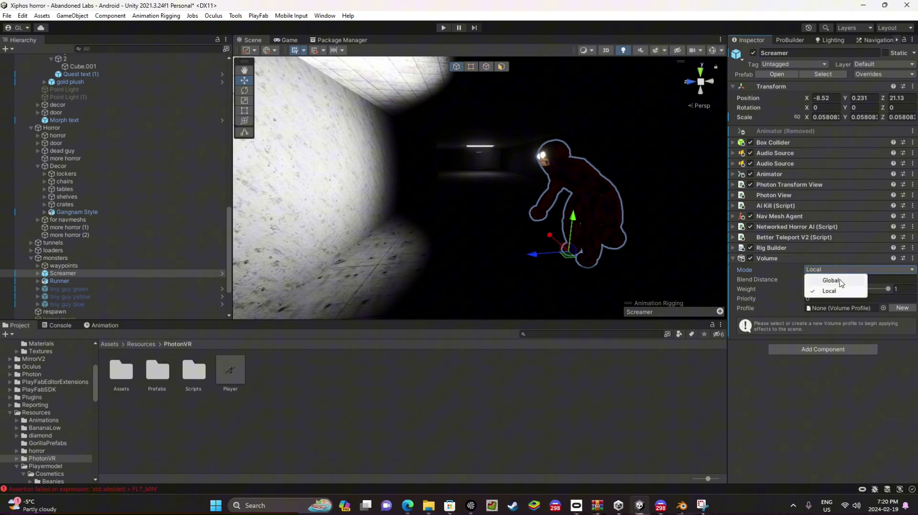
{"action": "left_click", "coordinate": [841, 281]}
{"action": "left_click_drag", "start_coordinate": [549, 251], "coordinate": [529, 234], "text": "alt"}
{"action": "left_click", "coordinate": [823, 269]}
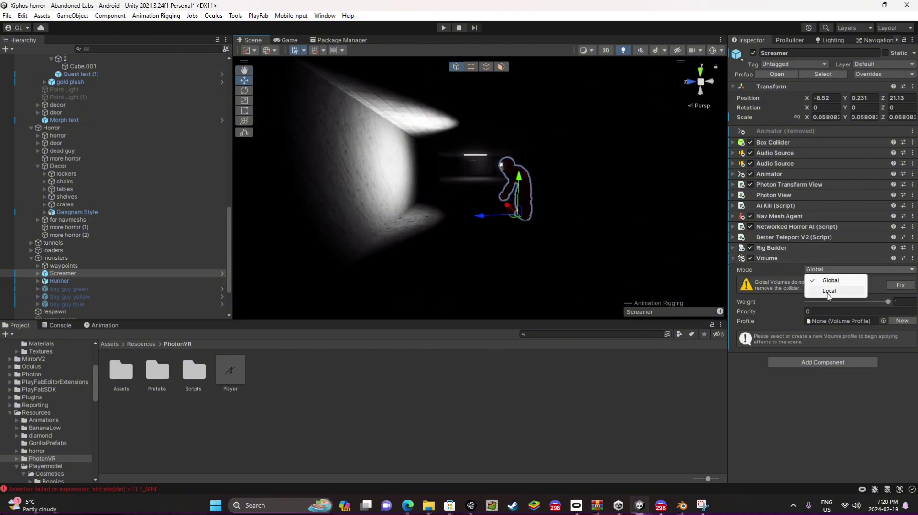
{"action": "left_click", "coordinate": [841, 282]}
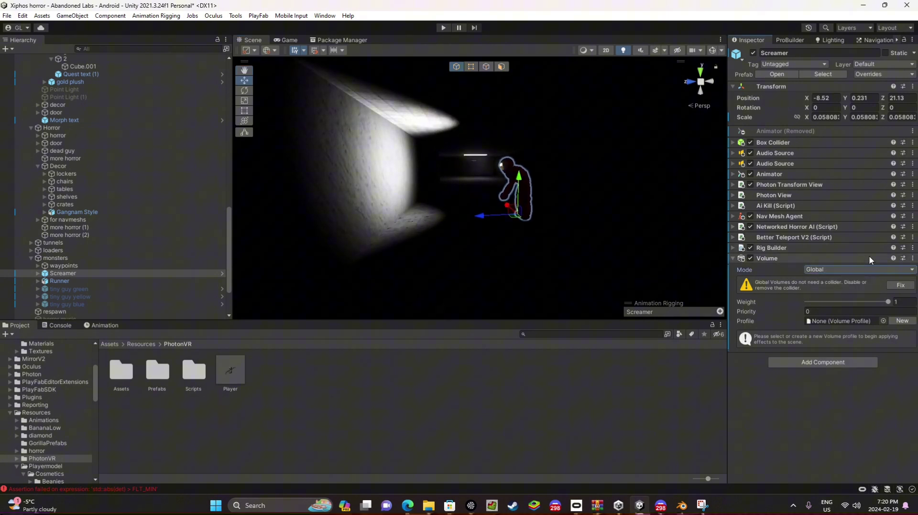
Set the Screamer's Volume to Local mode with a blend distance of 3.75 and a priority of 66.2
{"action": "right_click_drag", "start_coordinate": [504, 254], "coordinate": [628, 245]}
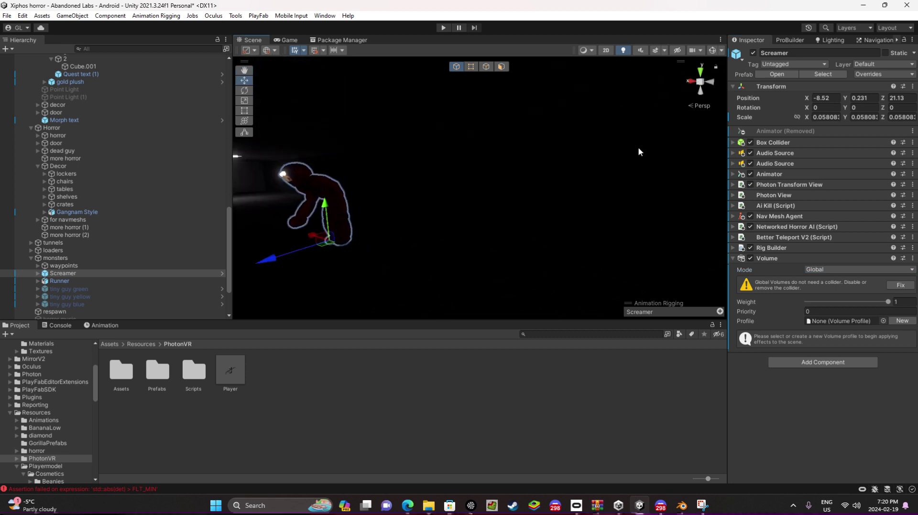
{"action": "right_click_drag", "start_coordinate": [650, 193], "coordinate": [502, 185]}
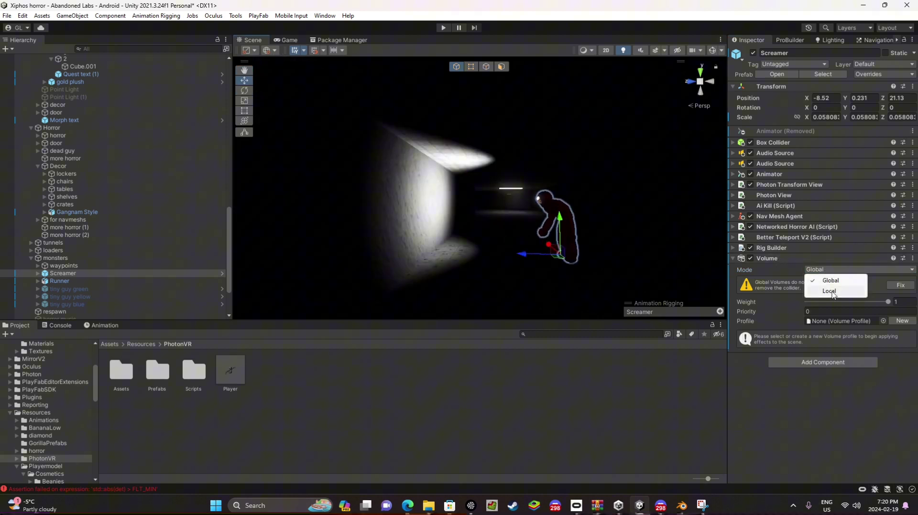
{"action": "left_click", "coordinate": [832, 293]}
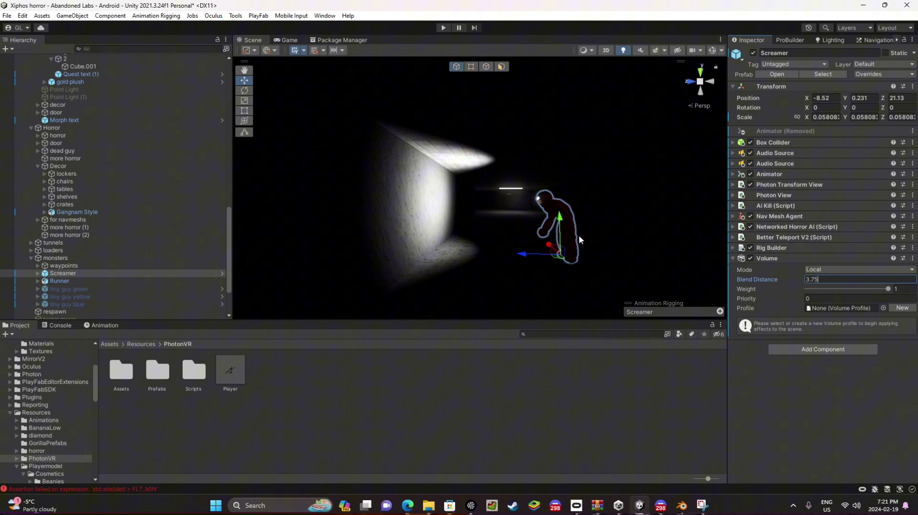
{"action": "right_click_drag", "start_coordinate": [578, 236], "coordinate": [683, 284]}
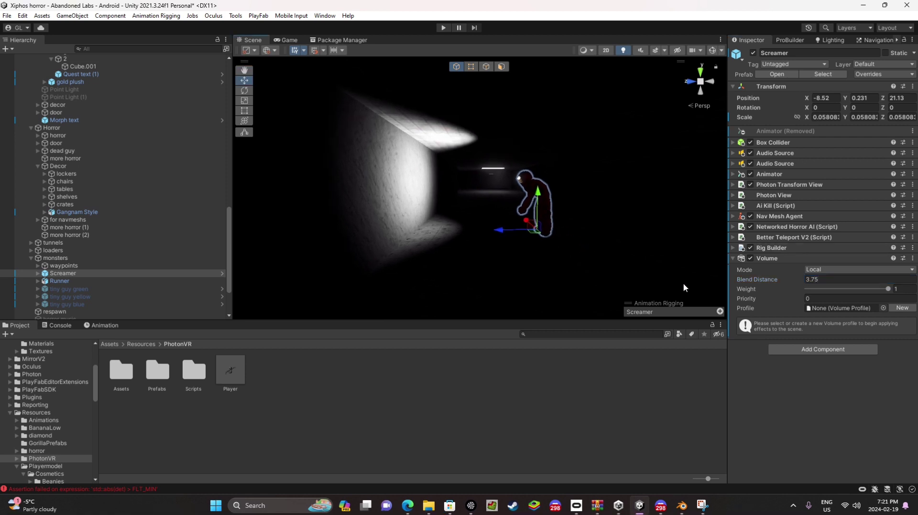
{"action": "left_click", "coordinate": [755, 300]}
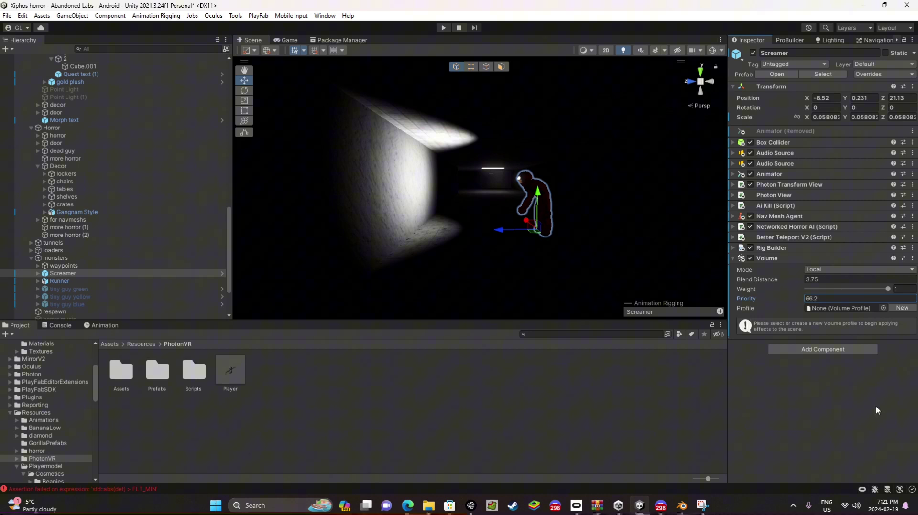
Try the horror Profile on the Screamer's Volume, and assign Yellow Profile instead
{"action": "left_click", "coordinate": [884, 309]}
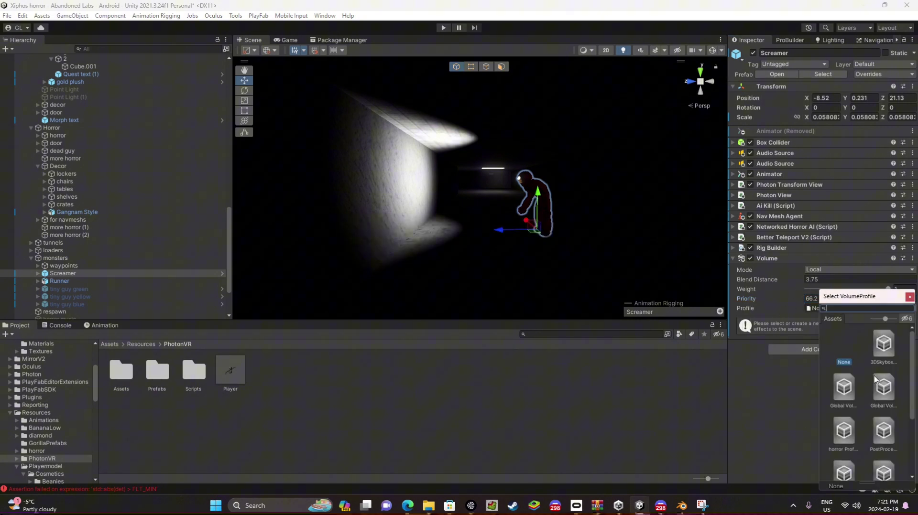
{"action": "scroll", "coordinate": [865, 446], "scroll_direction": "down", "scroll_amount": 1}
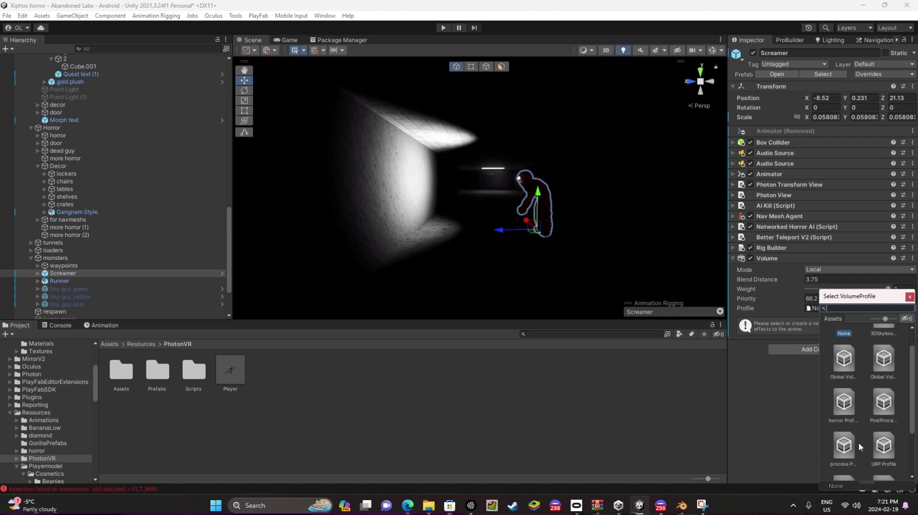
{"action": "left_click", "coordinate": [847, 412]}
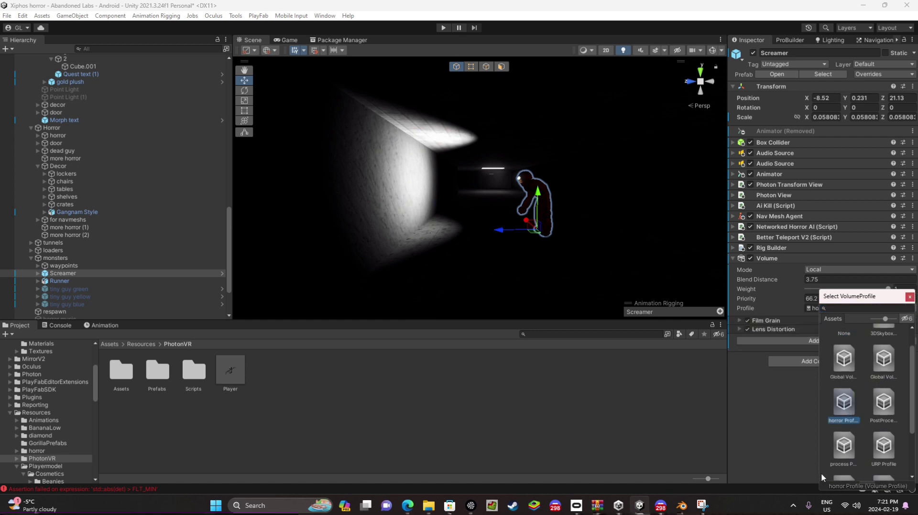
{"action": "scroll", "coordinate": [865, 424], "scroll_direction": "down", "scroll_amount": 2}
{"action": "left_click", "coordinate": [843, 433]}
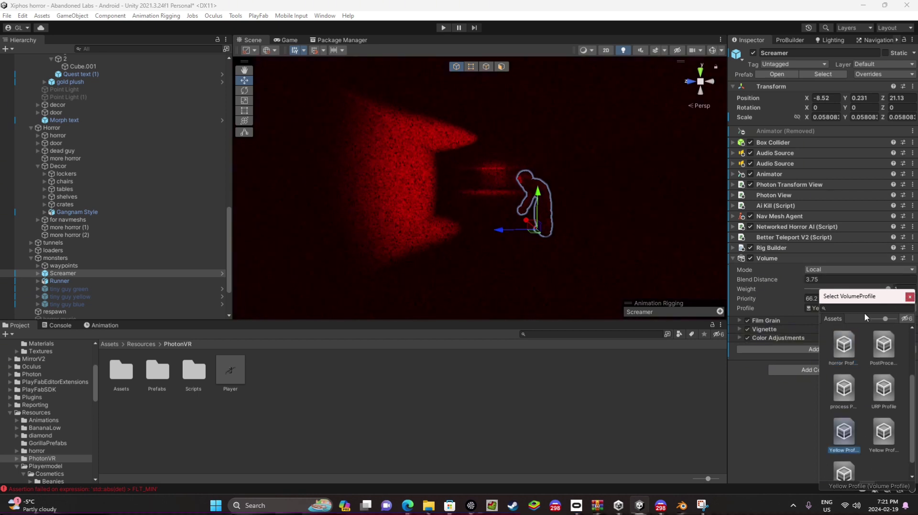
{"action": "left_click", "coordinate": [909, 297]}
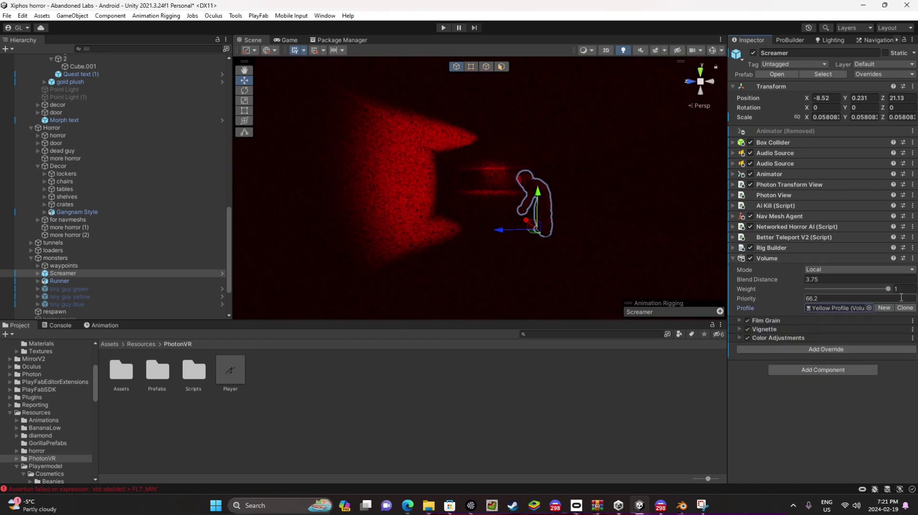
Disable all properties of the profile's Film Grain, Vignette and Color Adjustments overrides and deselect the Screamer
{"action": "left_click", "coordinate": [739, 321]}
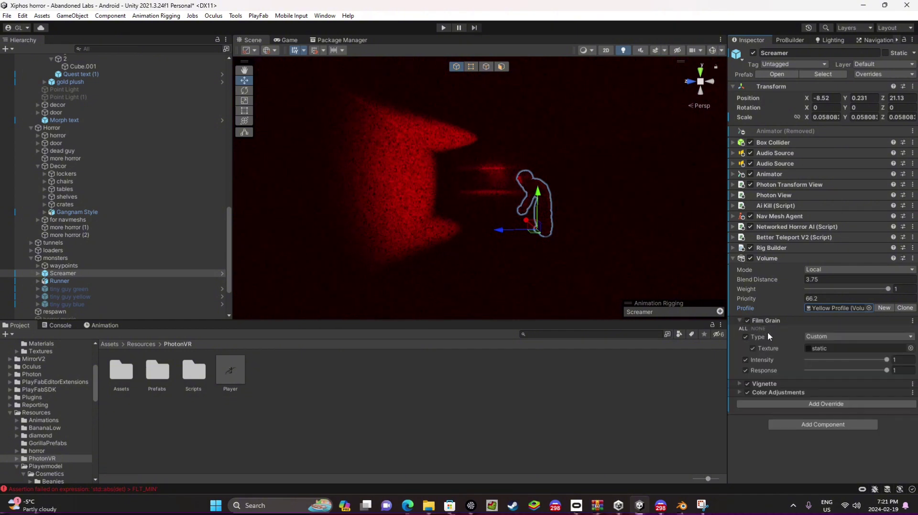
{"action": "left_click", "coordinate": [739, 384]}
{"action": "scroll", "coordinate": [742, 418], "scroll_direction": "down", "scroll_amount": 1}
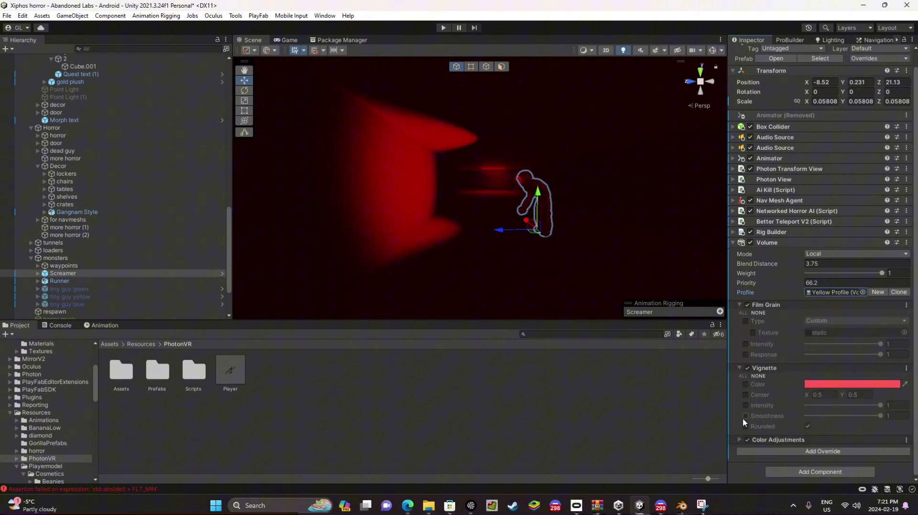
{"action": "left_click", "coordinate": [739, 439]}
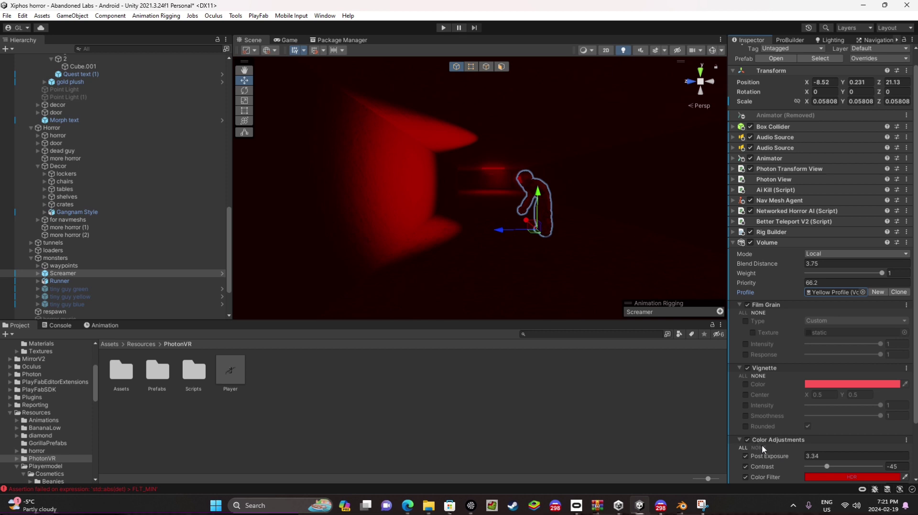
{"action": "left_click", "coordinate": [747, 441]}
{"action": "right_click_drag", "start_coordinate": [517, 241], "coordinate": [512, 260]}
{"action": "left_click", "coordinate": [564, 377]}
{"action": "right_click_drag", "start_coordinate": [607, 271], "coordinate": [659, 266]}
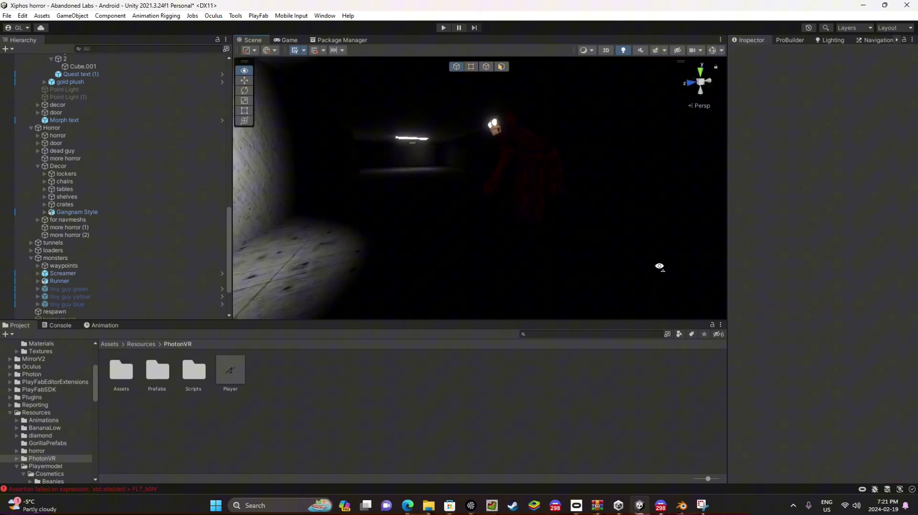
Reselect the Screamer, collapse its three Volume overrides and browse the post-processing overrides that can be added
{"action": "double_click", "coordinate": [62, 273]}
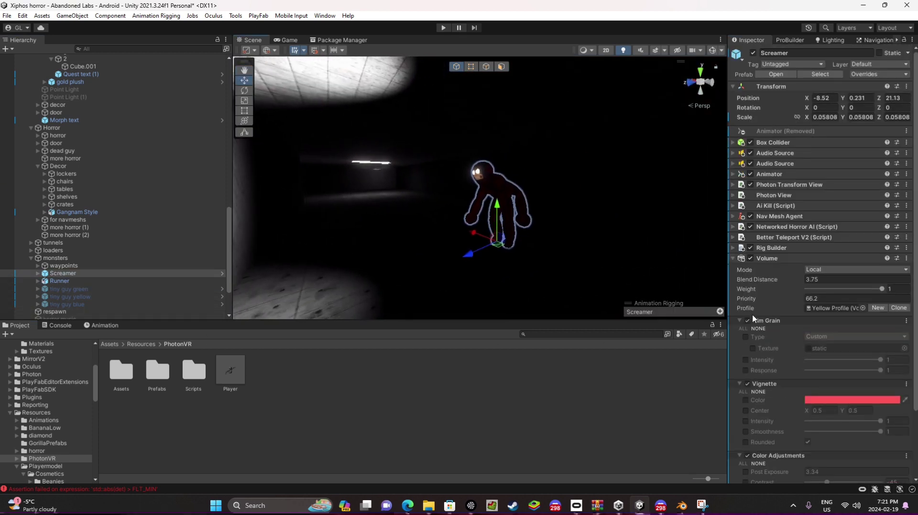
{"action": "left_click", "coordinate": [739, 321]}
{"action": "left_click", "coordinate": [740, 330]}
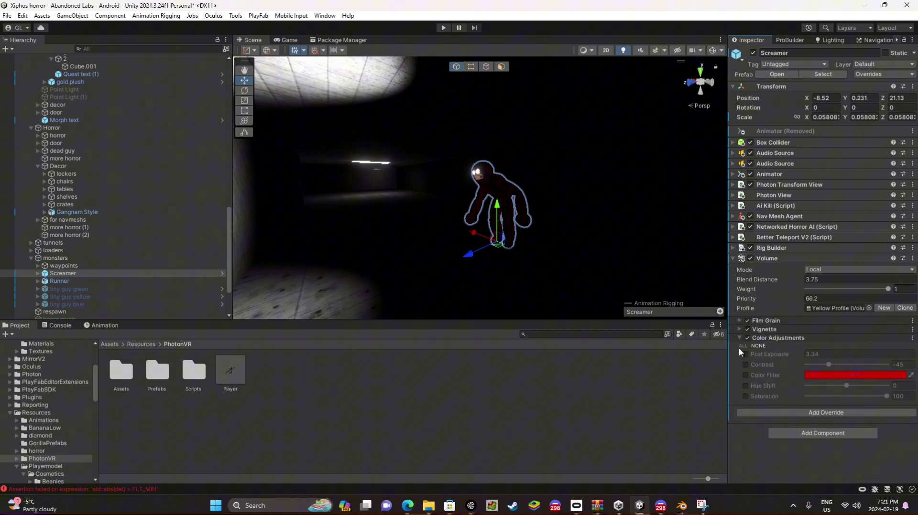
{"action": "left_click", "coordinate": [740, 337]}
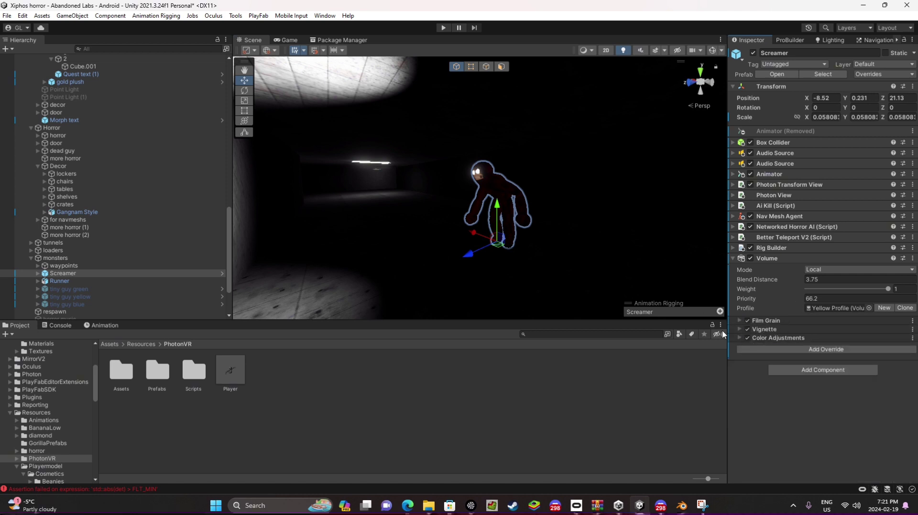
{"action": "left_click", "coordinate": [807, 349]}
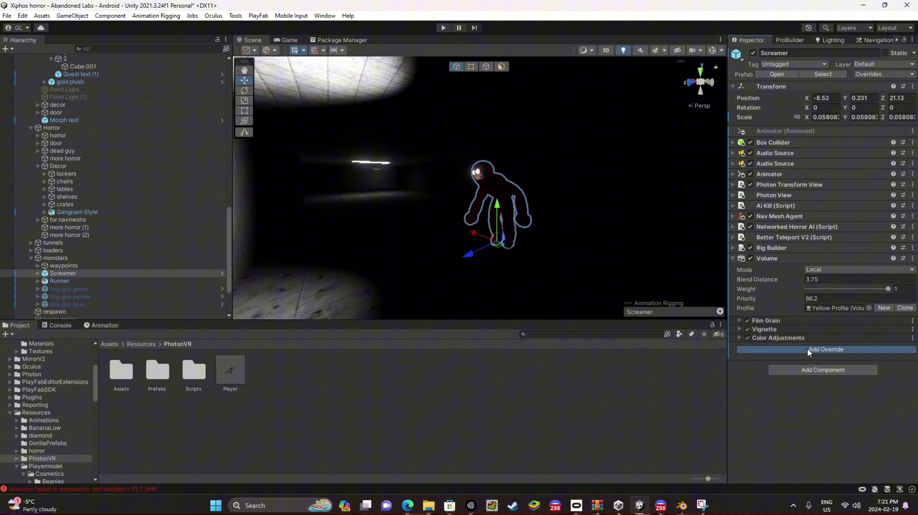
{"action": "left_click", "coordinate": [816, 230]}
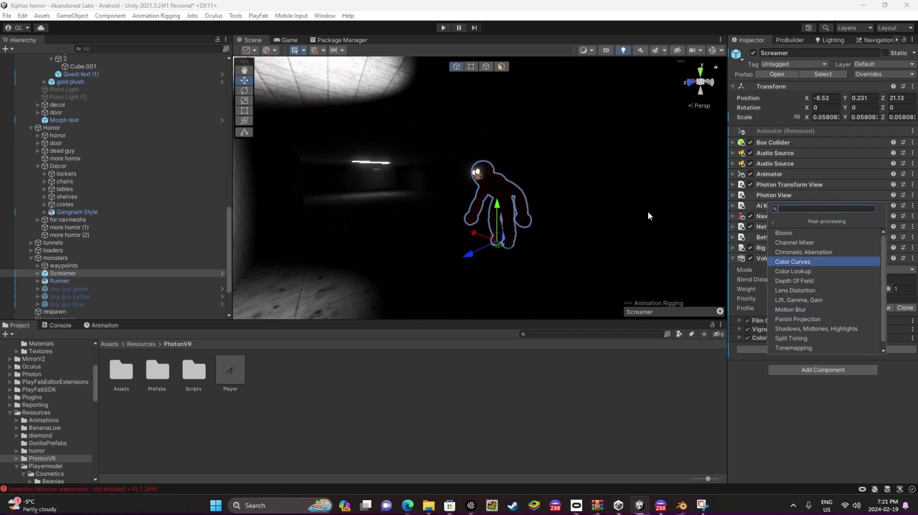
{"action": "right_click_drag", "start_coordinate": [535, 215], "coordinate": [549, 229]}
Enable all Film Grain properties in the Screamer's Volume and inspect the grain effect around the monster
{"action": "left_click", "coordinate": [739, 321]}
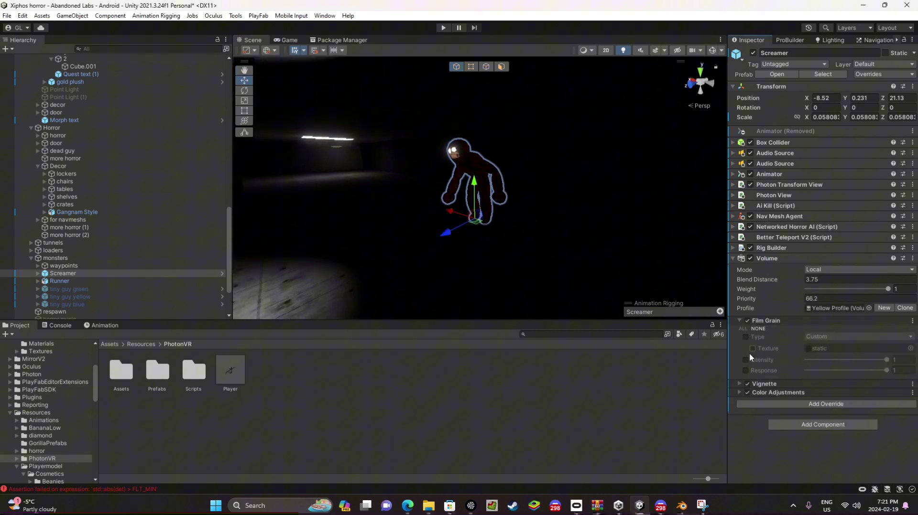
{"action": "left_click", "coordinate": [744, 328]}
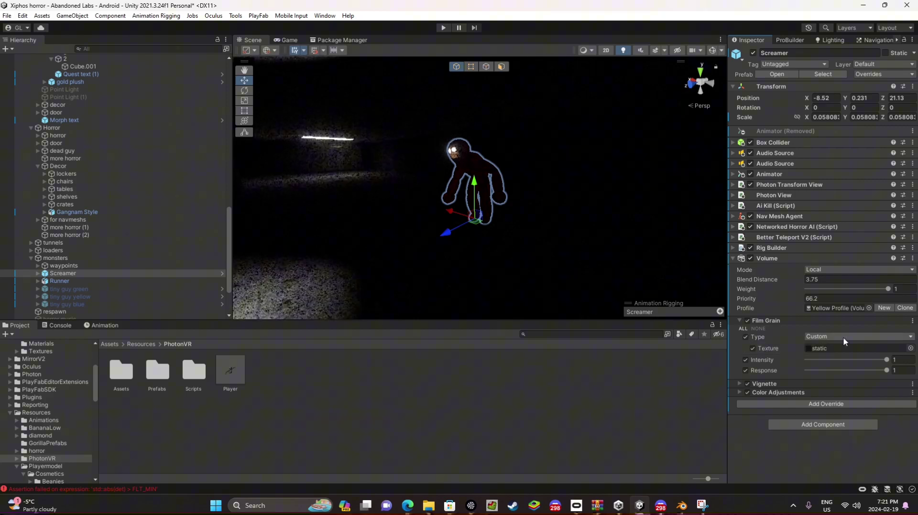
{"action": "right_click_drag", "start_coordinate": [543, 222], "coordinate": [583, 266]}
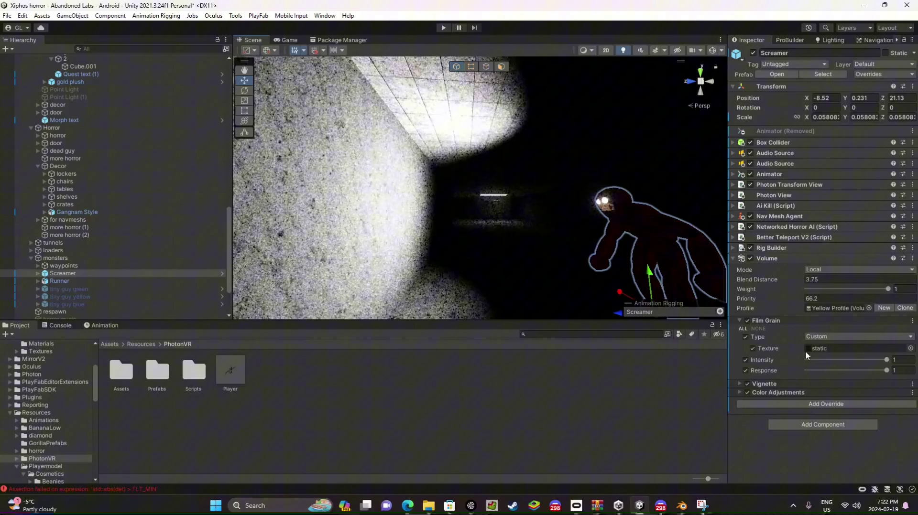
{"action": "right_click_drag", "start_coordinate": [556, 274], "coordinate": [460, 293]}
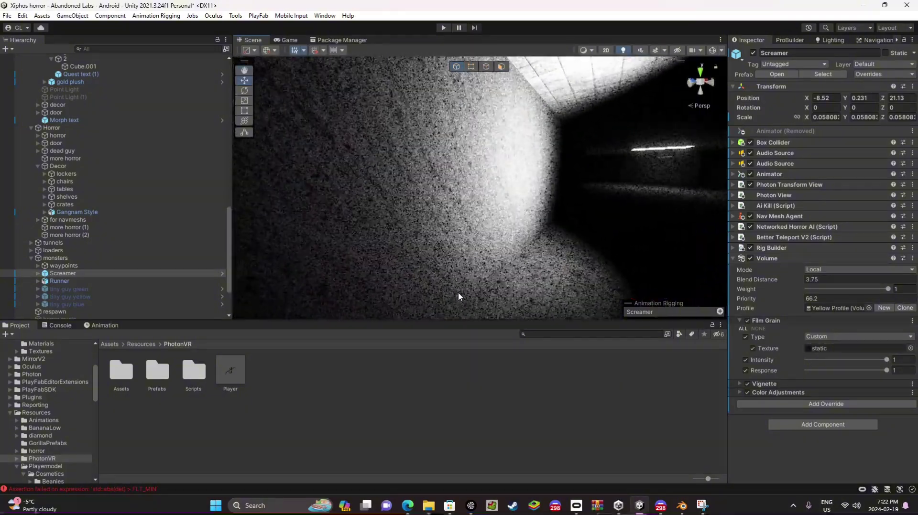
Locate the static texture used by Film Grain, view its import settings, and reselect the Screamer
{"action": "left_click", "coordinate": [846, 348]}
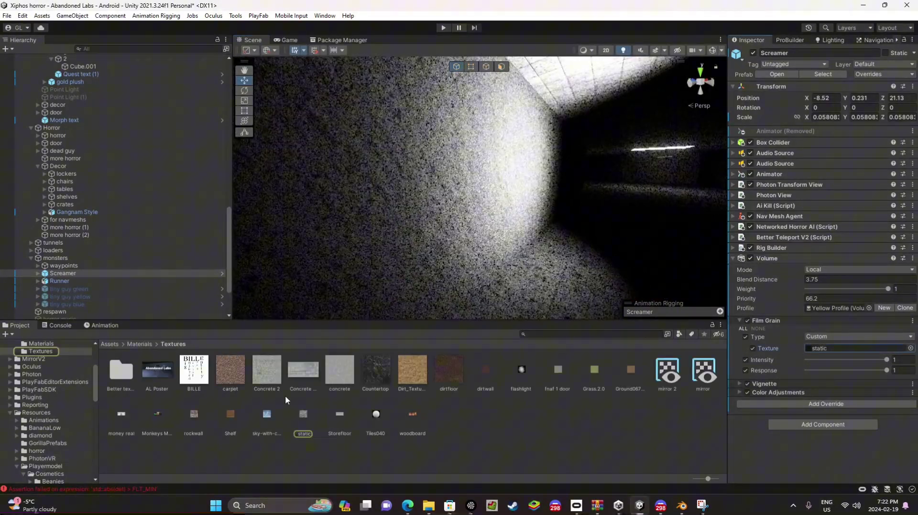
{"action": "left_click", "coordinate": [302, 424]}
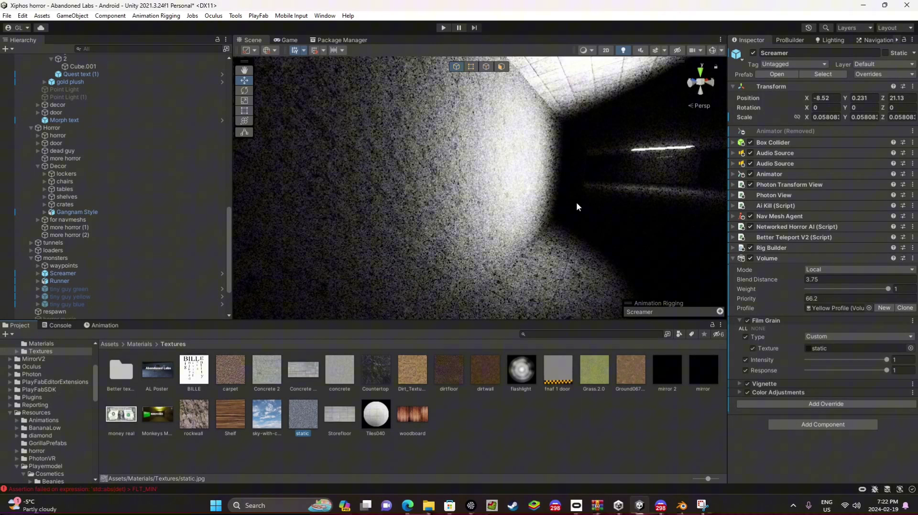
{"action": "right_click_drag", "start_coordinate": [576, 202], "coordinate": [609, 162]}
{"action": "scroll", "coordinate": [609, 161], "scroll_direction": "down", "scroll_amount": 3}
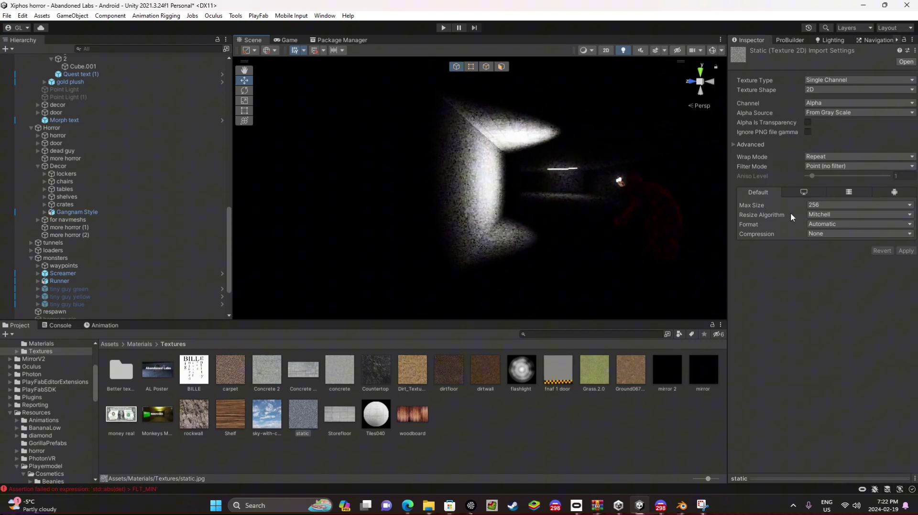
{"action": "right_click_drag", "start_coordinate": [493, 266], "coordinate": [601, 266]}
{"action": "key", "text": "w"}
{"action": "left_click", "coordinate": [612, 193]}
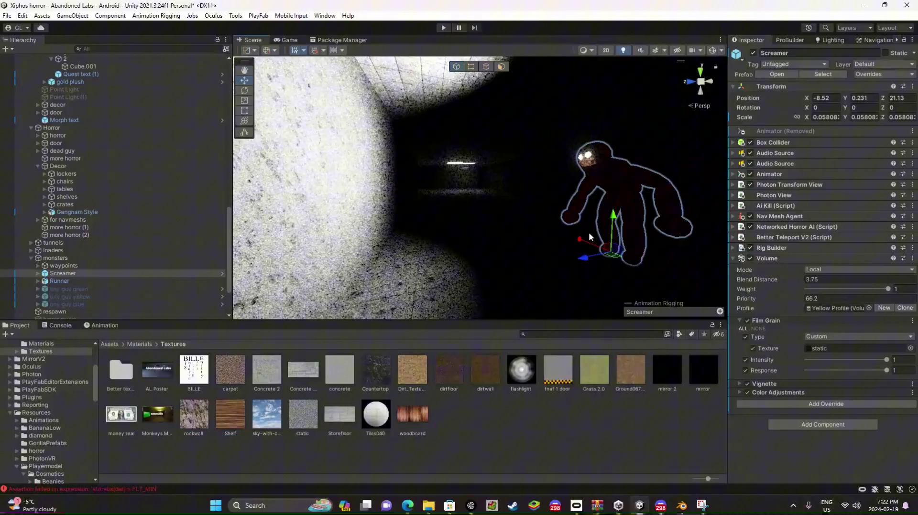
{"action": "right_click_drag", "start_coordinate": [589, 232], "coordinate": [456, 253]}
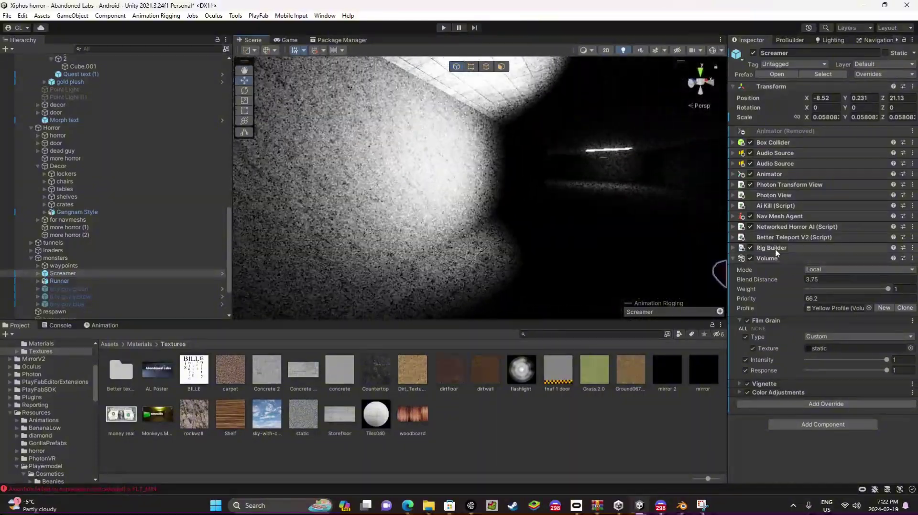
Try the Large 02 and Medium 2 Film Grain types, and set the type back to Custom
{"action": "left_click", "coordinate": [822, 337]}
{"action": "left_click", "coordinate": [827, 441]}
{"action": "right_click_drag", "start_coordinate": [614, 216], "coordinate": [497, 227]}
{"action": "left_click", "coordinate": [842, 337]}
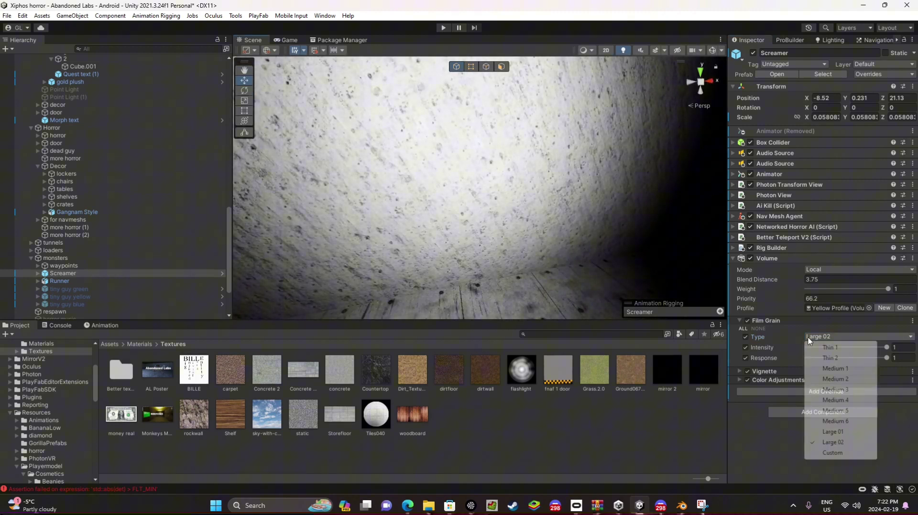
{"action": "left_click", "coordinate": [828, 380]}
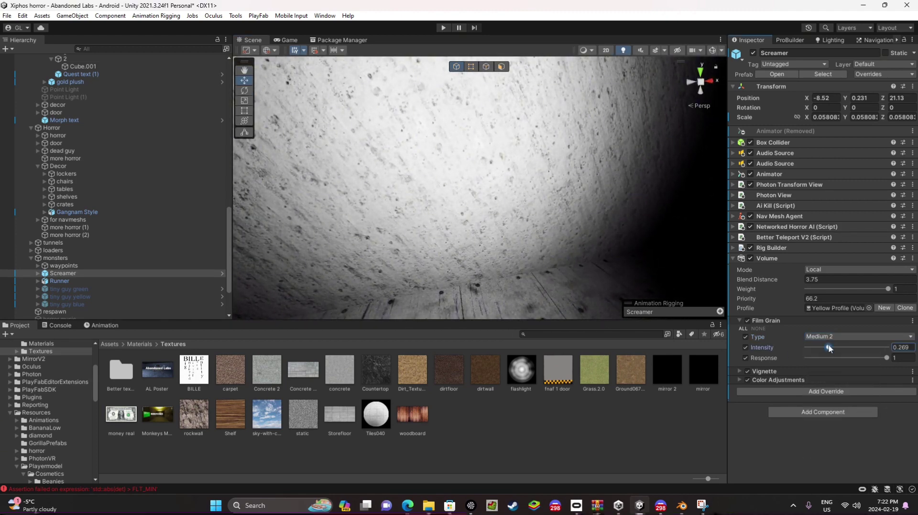
{"action": "left_click", "coordinate": [817, 337]}
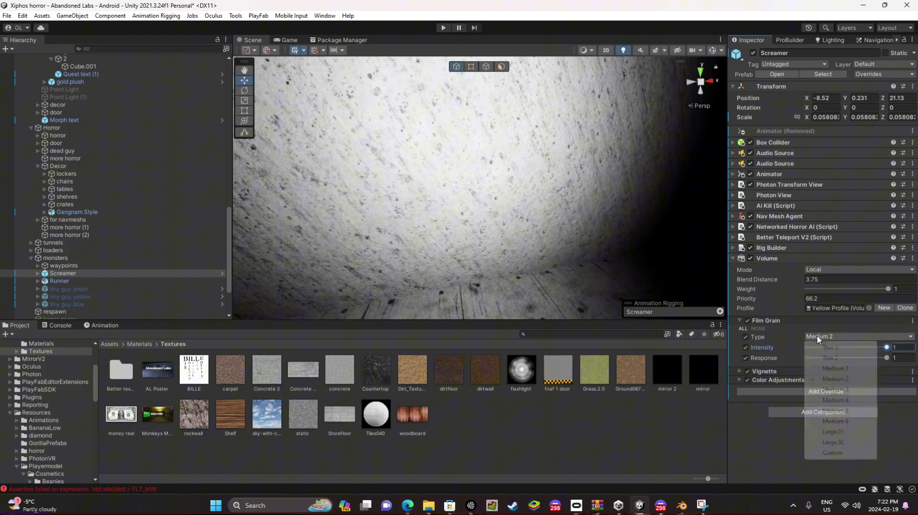
{"action": "left_click", "coordinate": [830, 452]}
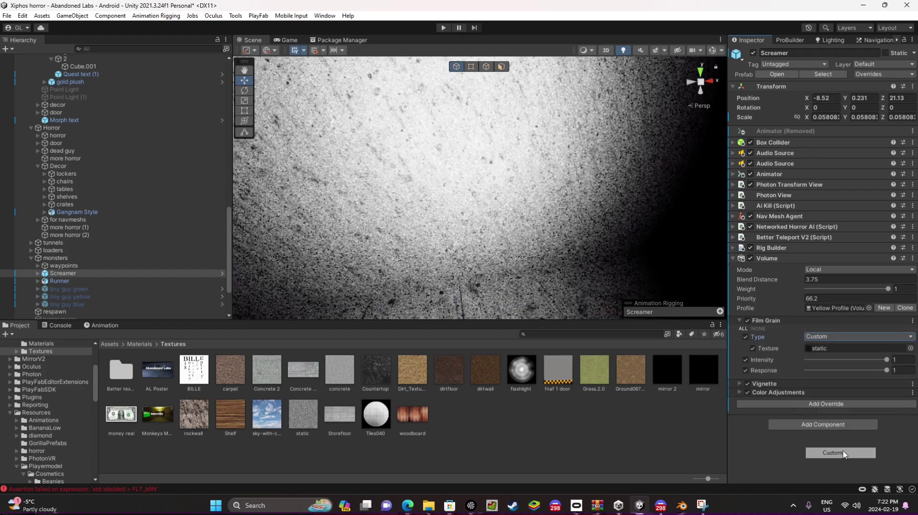
Collapse Film Grain and browse the post-processing overrides offered for the Screamer's Volume without adding one
{"action": "left_click", "coordinate": [741, 321]}
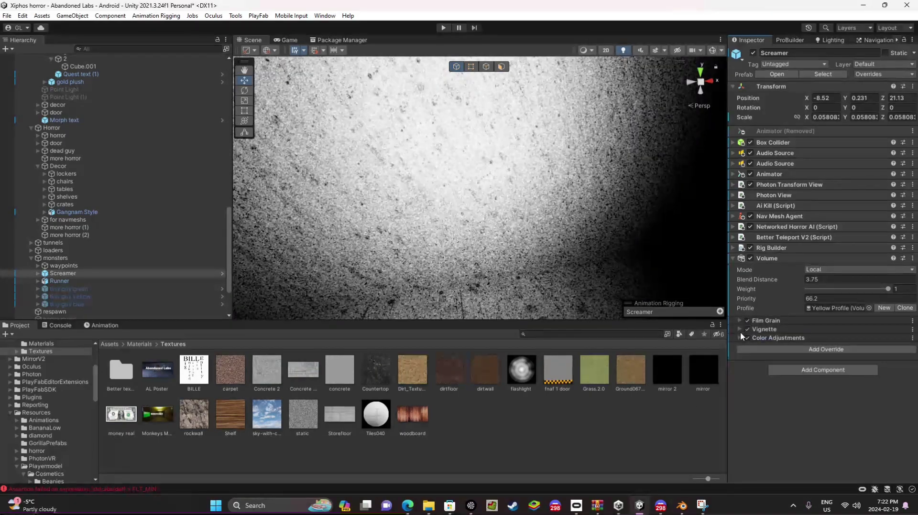
{"action": "left_click", "coordinate": [791, 350]}
{"action": "scroll", "coordinate": [808, 264], "scroll_direction": "down", "scroll_amount": 2}
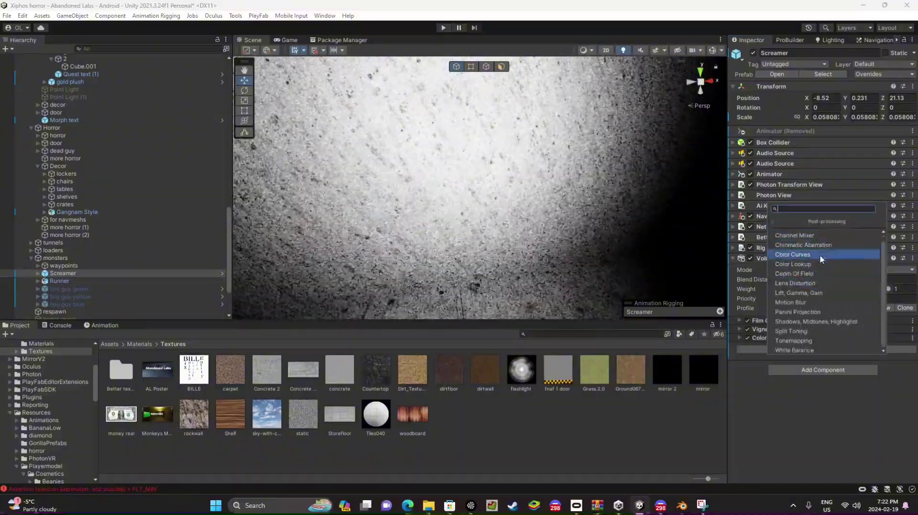
{"action": "left_click", "coordinate": [727, 430]}
Enable all Vignette properties in the Screamer's Volume and set the Vignette color to pure red
{"action": "left_click", "coordinate": [739, 329]}
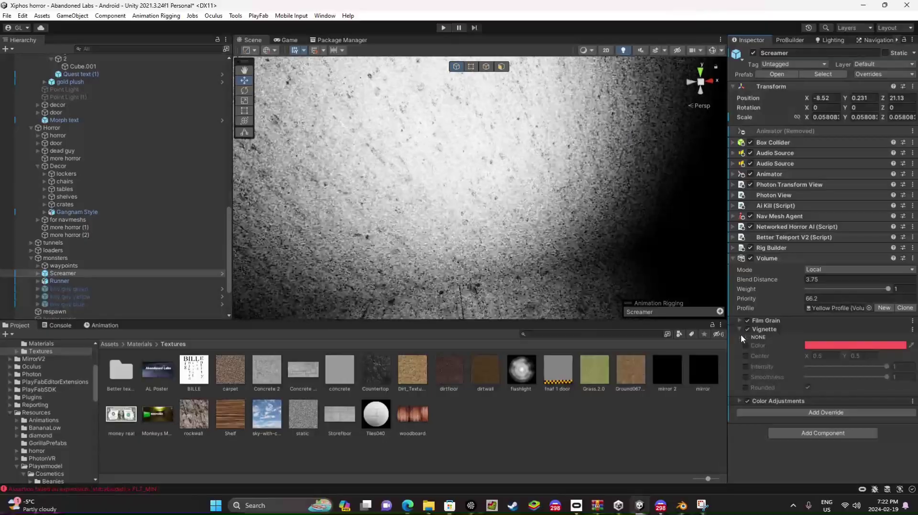
{"action": "left_click", "coordinate": [742, 336]}
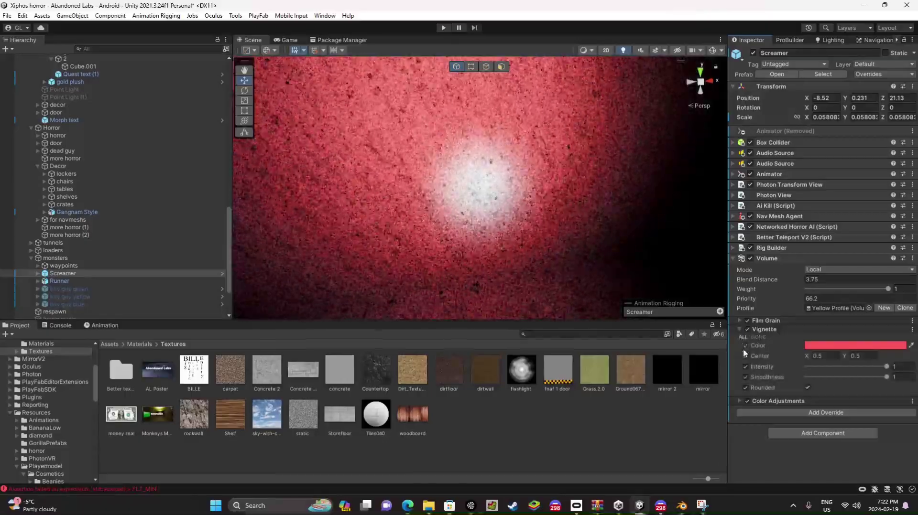
{"action": "left_click", "coordinate": [834, 346]}
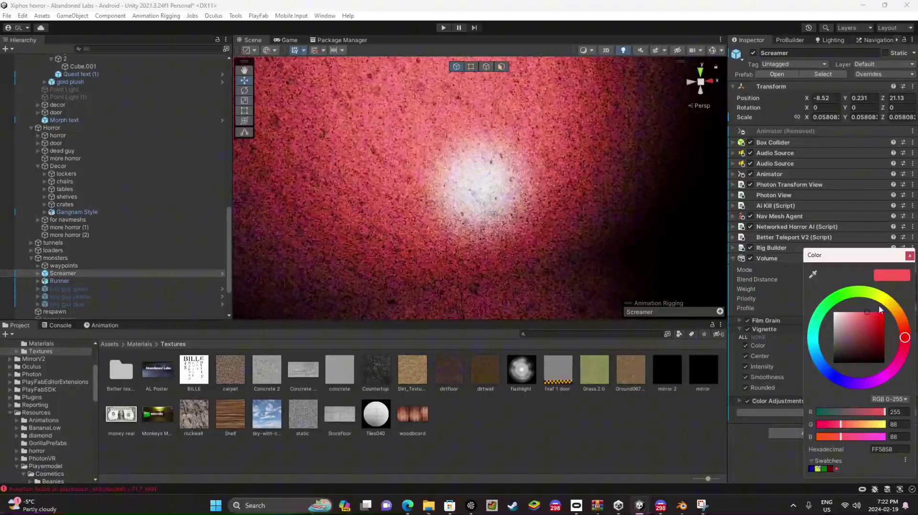
{"action": "mouse_move", "coordinate": [879, 306]}
{"action": "left_mouse_down"}
{"action": "mouse_move", "coordinate": [884, 312]}
{"action": "mouse_move", "coordinate": [854, 266]}
{"action": "mouse_move", "coordinate": [888, 269]}
{"action": "left_mouse_up"}
{"action": "mouse_move", "coordinate": [600, 215]}
{"action": "right_mouse_down"}
{"action": "mouse_move", "coordinate": [571, 244]}
{"action": "mouse_move", "coordinate": [180, 258]}
{"action": "mouse_move", "coordinate": [549, 223]}
{"action": "right_mouse_up"}
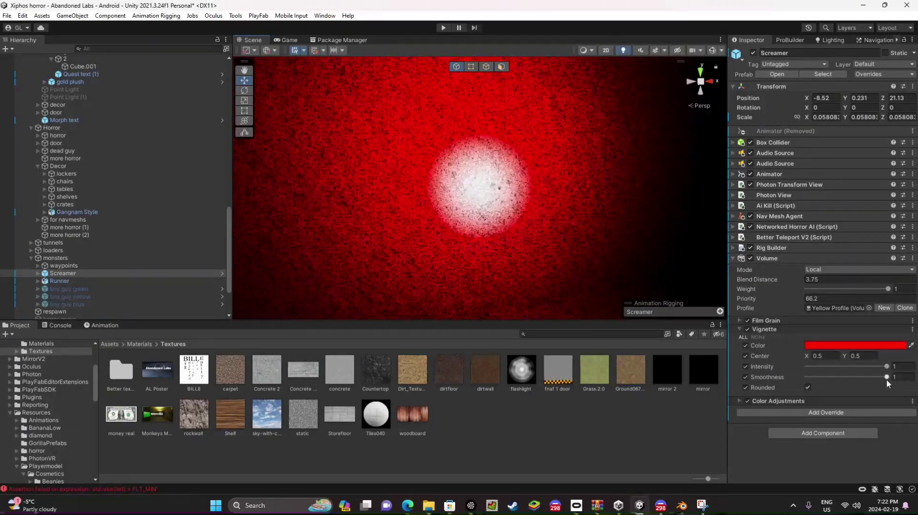
Keep Vignette Smoothness at 1, and turn Rounded off and back on to compare the vignette shapes
{"action": "left_click_drag", "start_coordinate": [886, 377], "coordinate": [908, 377]}
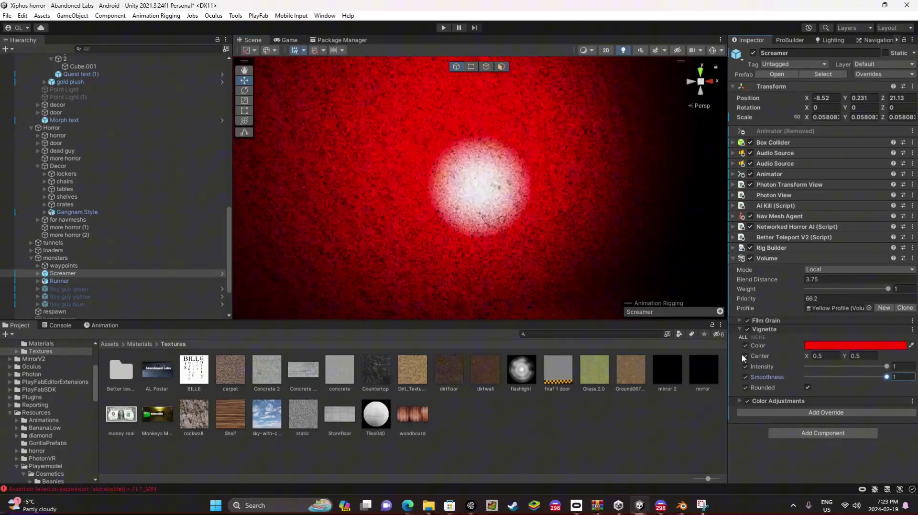
{"action": "left_click", "coordinate": [807, 388]}
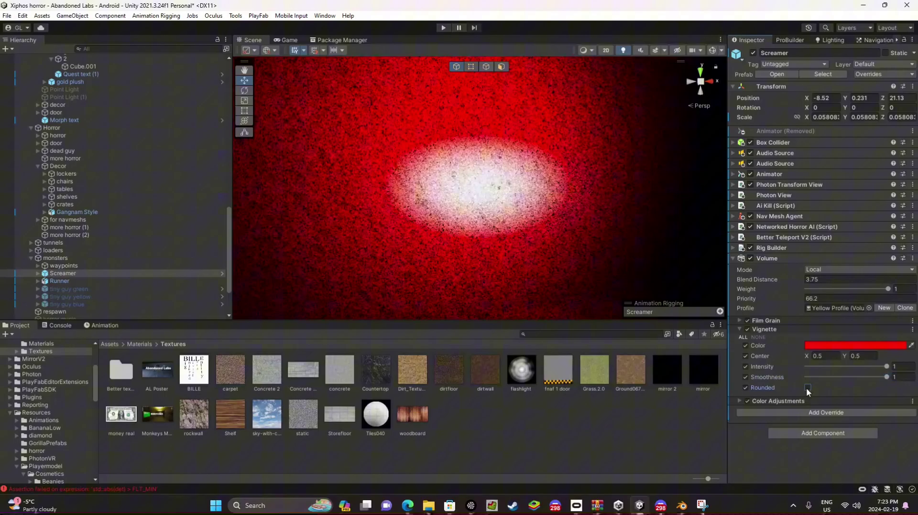
{"action": "right_click_drag", "start_coordinate": [478, 230], "coordinate": [504, 246]}
{"action": "left_click", "coordinate": [808, 388]}
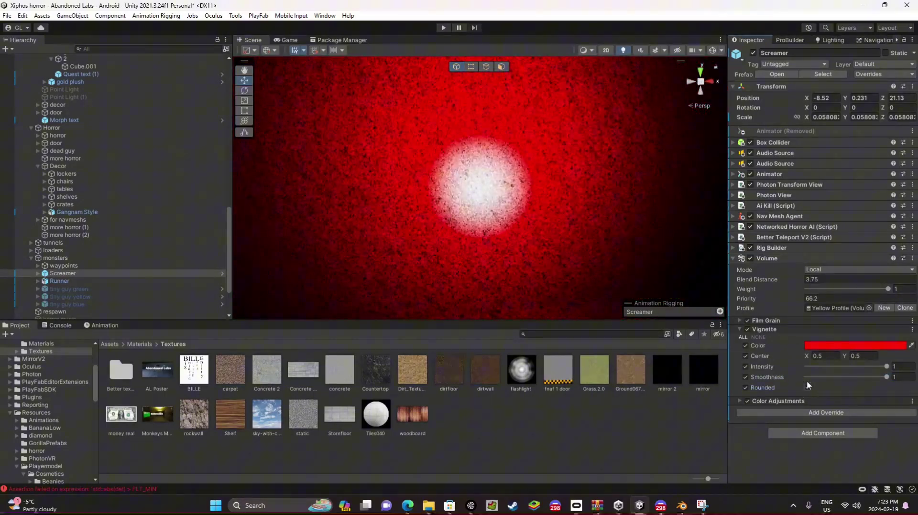
Try a Vignette center X of 0.24, undo it, and inspect the vignette effect with the override collapsed
{"action": "left_click_drag", "start_coordinate": [807, 355], "coordinate": [822, 355]}
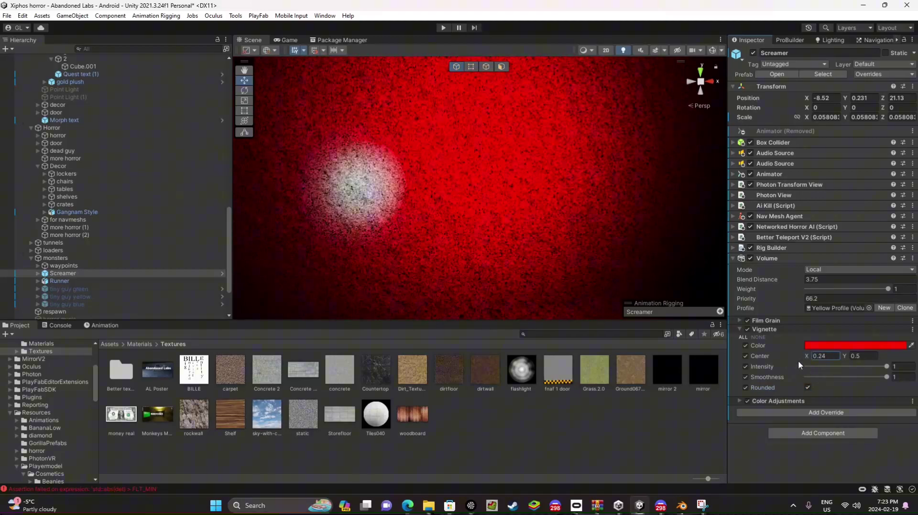
{"action": "key", "text": "ctrl+z"}
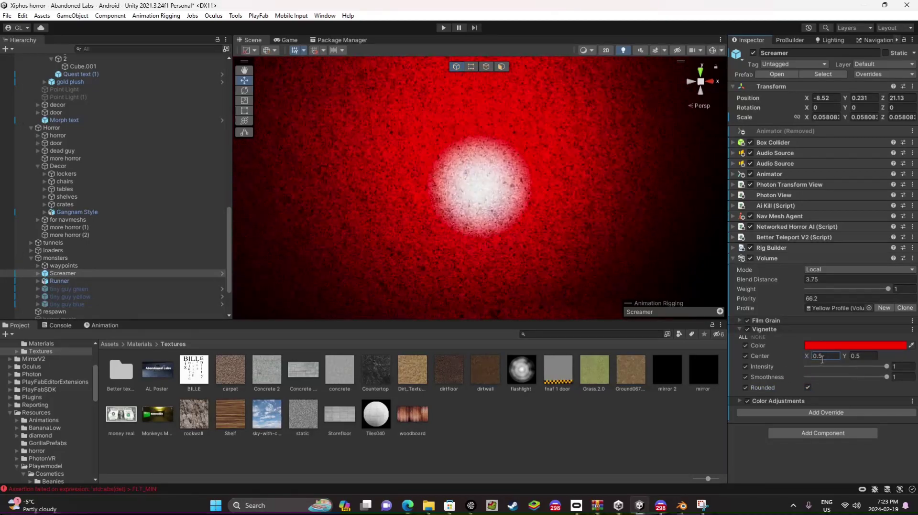
{"action": "left_click", "coordinate": [740, 329]}
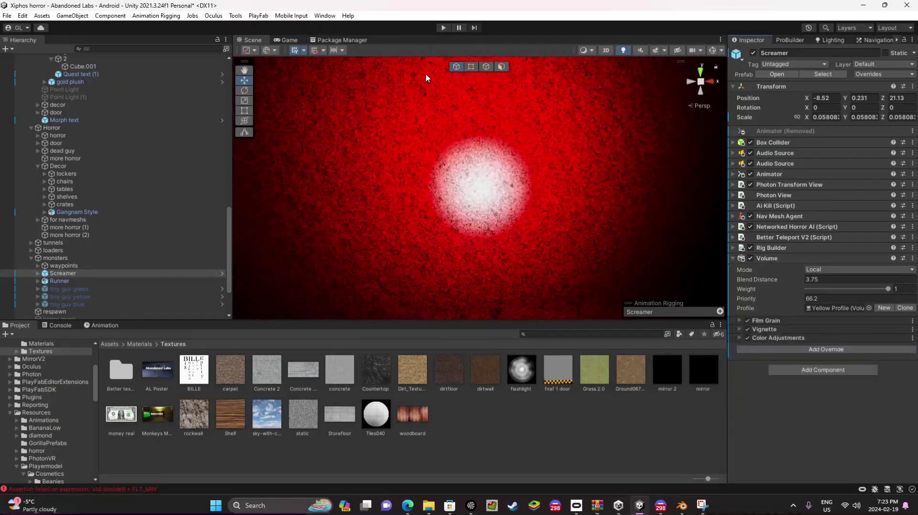
{"action": "right_click_drag", "start_coordinate": [528, 190], "coordinate": [436, 206]}
{"action": "right_click_drag", "start_coordinate": [627, 263], "coordinate": [324, 265]}
{"action": "right_click_drag", "start_coordinate": [481, 264], "coordinate": [498, 222]}
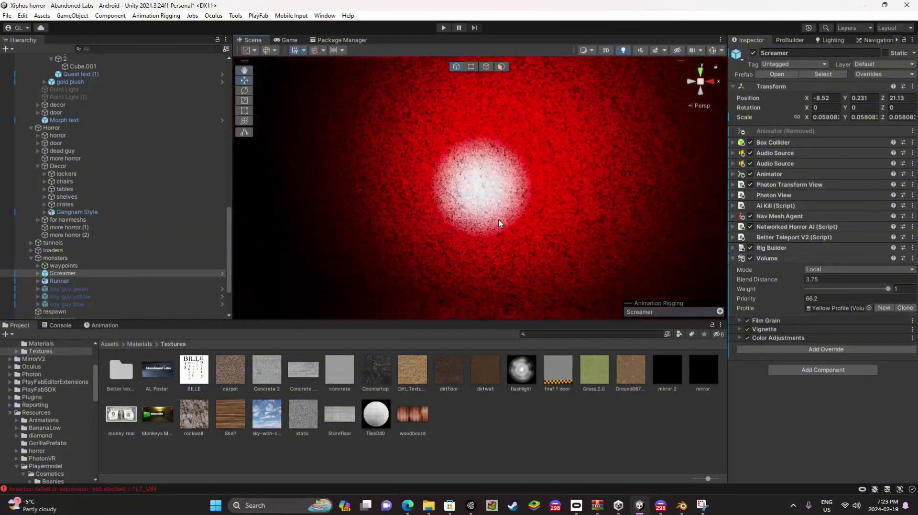
Browse the available post-processing overrides, and enable all Color Adjustments properties in the Screamer's Volume
{"action": "left_click", "coordinate": [739, 338]}
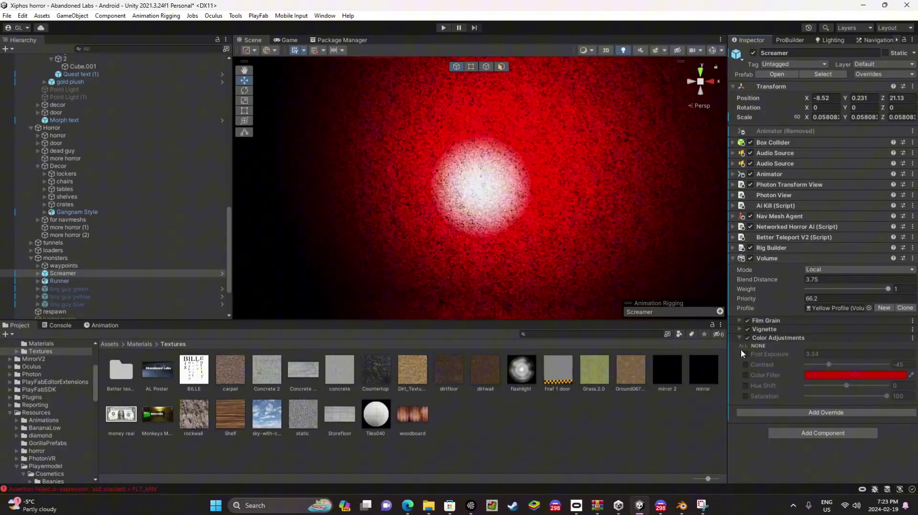
{"action": "left_click", "coordinate": [829, 411]}
{"action": "left_click", "coordinate": [810, 297]}
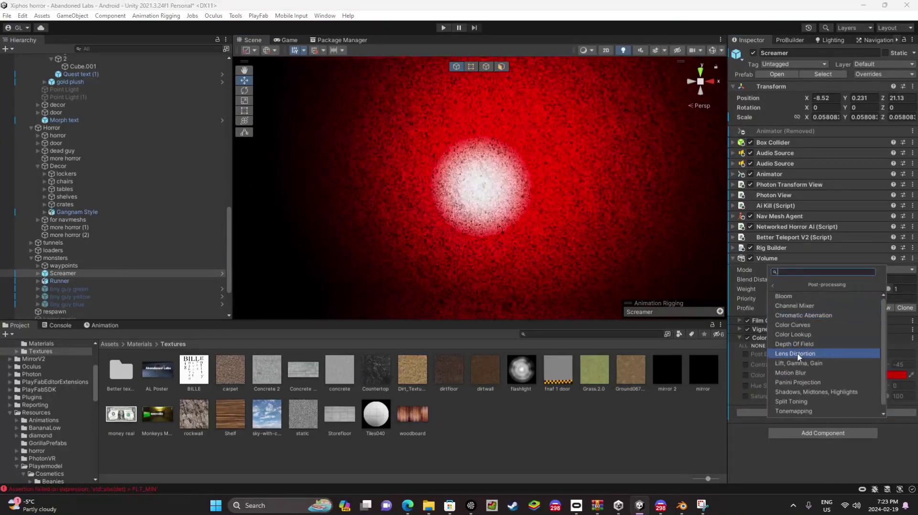
{"action": "scroll", "coordinate": [793, 360], "scroll_direction": "down", "scroll_amount": 1}
{"action": "left_click", "coordinate": [549, 245]}
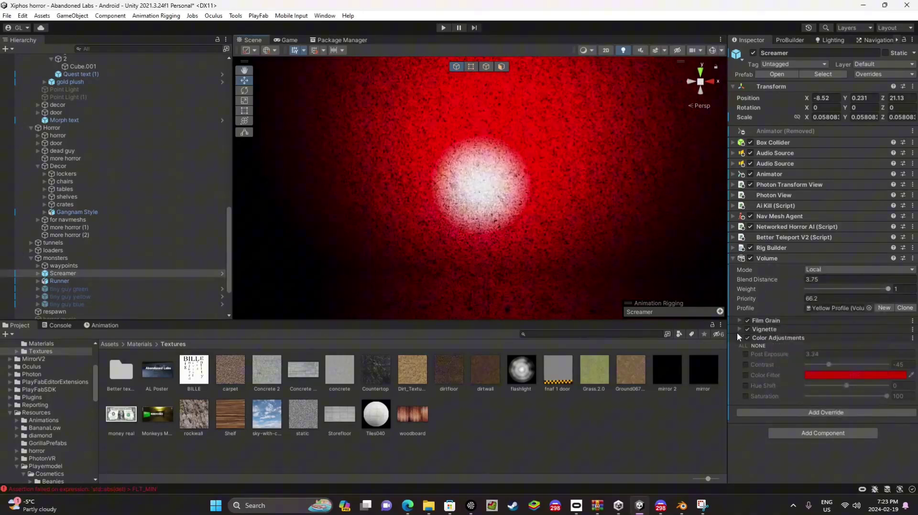
{"action": "left_click", "coordinate": [742, 345]}
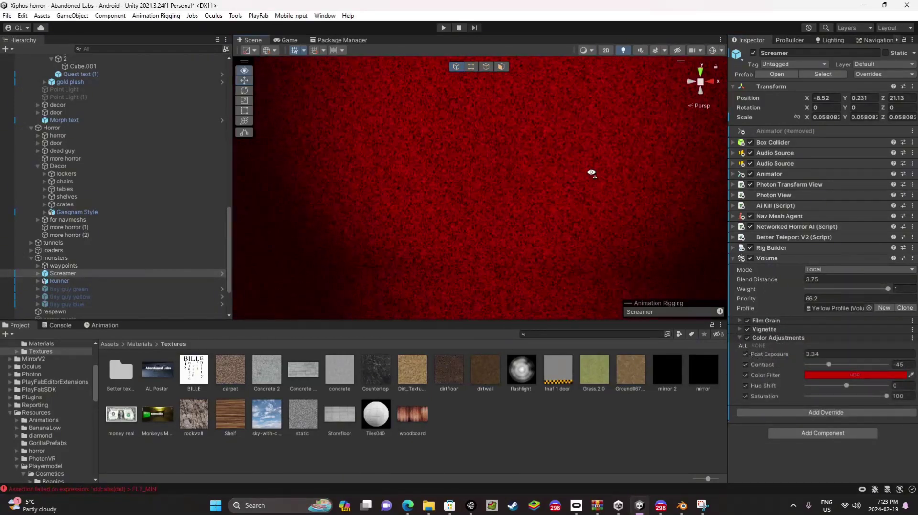
Try a Post Exposure of -4.47 in Color Adjustments, undo it, and inspect the color effect around the monster
{"action": "left_click_drag", "start_coordinate": [801, 352], "coordinate": [650, 207]}
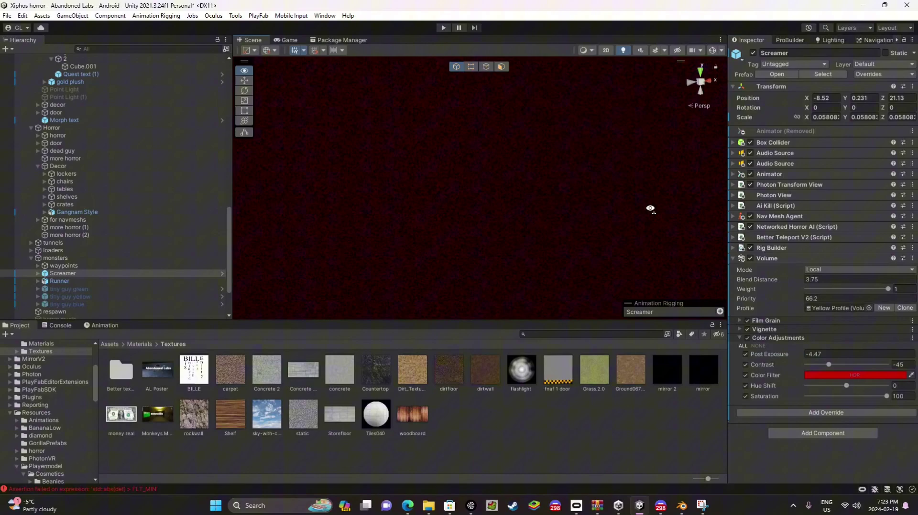
{"action": "right_click_drag", "start_coordinate": [84, 185], "coordinate": [538, 326]}
{"action": "key", "text": "s"}
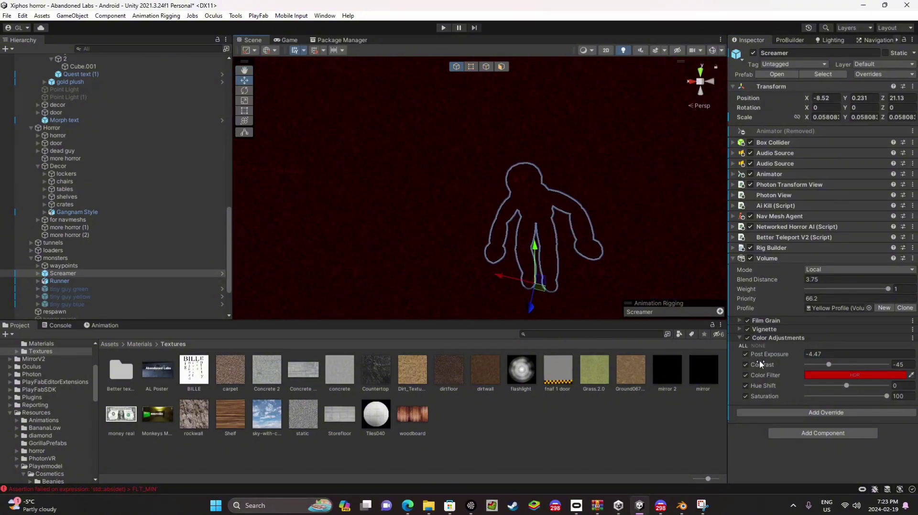
{"action": "left_click_drag", "start_coordinate": [807, 358], "coordinate": [7, 381]}
{"action": "key", "text": "ctrl+z"}
{"action": "right_click_drag", "start_coordinate": [622, 216], "coordinate": [355, 239]}
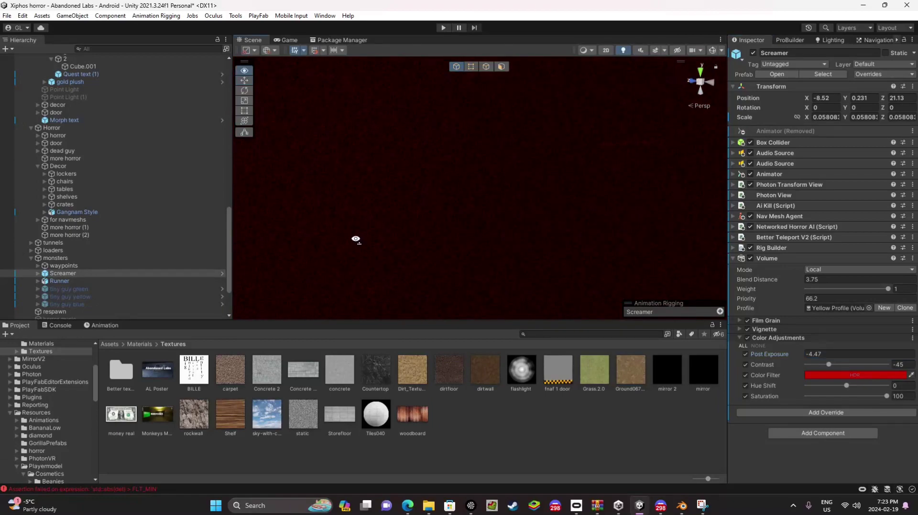
{"action": "key", "text": "ctrl+z"}
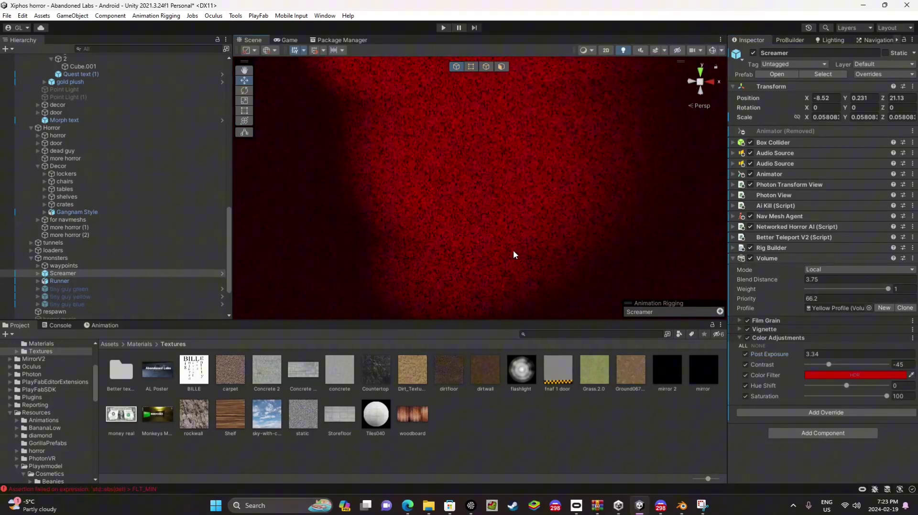
{"action": "right_click_drag", "start_coordinate": [515, 255], "coordinate": [512, 271]}
{"action": "left_click_drag", "start_coordinate": [511, 272], "coordinate": [707, 255], "text": "alt"}
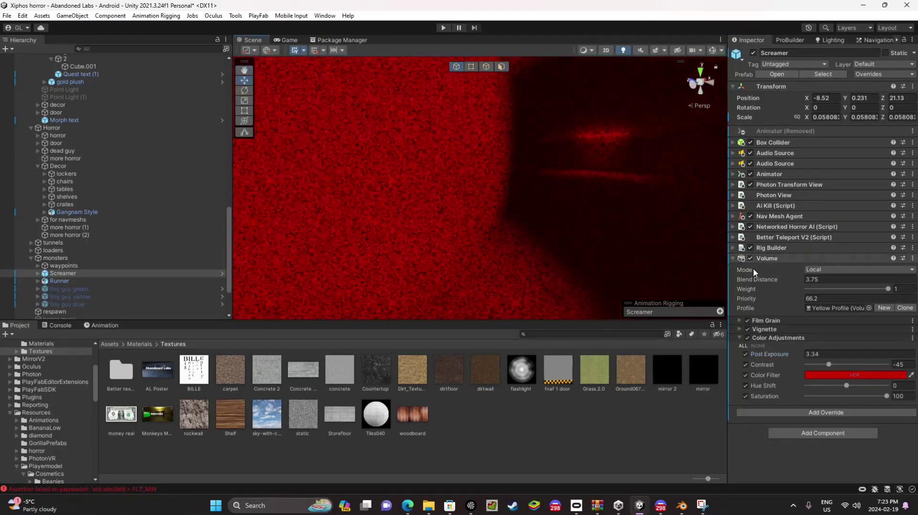
Expand the Vignette override and change its color to a light pinkish red
{"action": "left_click", "coordinate": [740, 329]}
{"action": "left_click", "coordinate": [824, 346]}
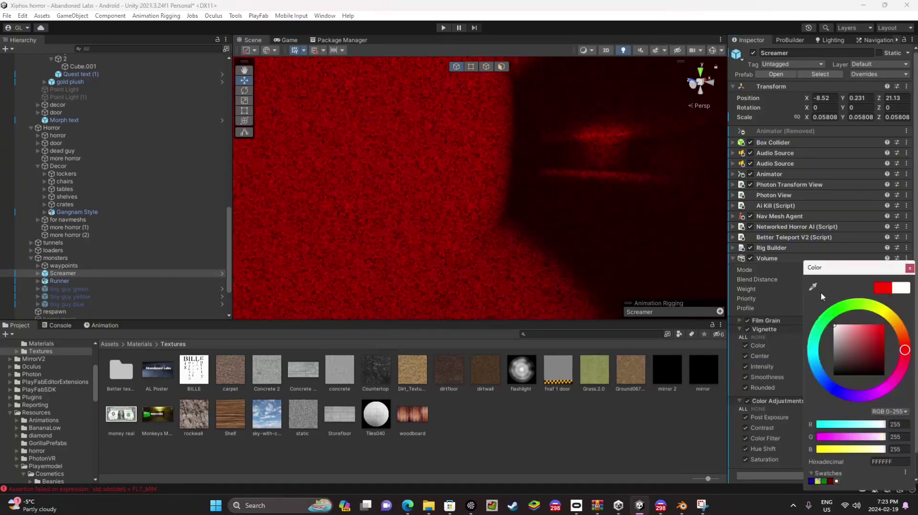
{"action": "left_click_drag", "start_coordinate": [726, 292], "coordinate": [866, 269]}
Try a Vignette Intensity of 0, restore it to 1, and disable all Vignette properties
{"action": "right_click_drag", "start_coordinate": [643, 239], "coordinate": [662, 216]}
{"action": "left_click_drag", "start_coordinate": [662, 217], "coordinate": [670, 291], "text": "alt"}
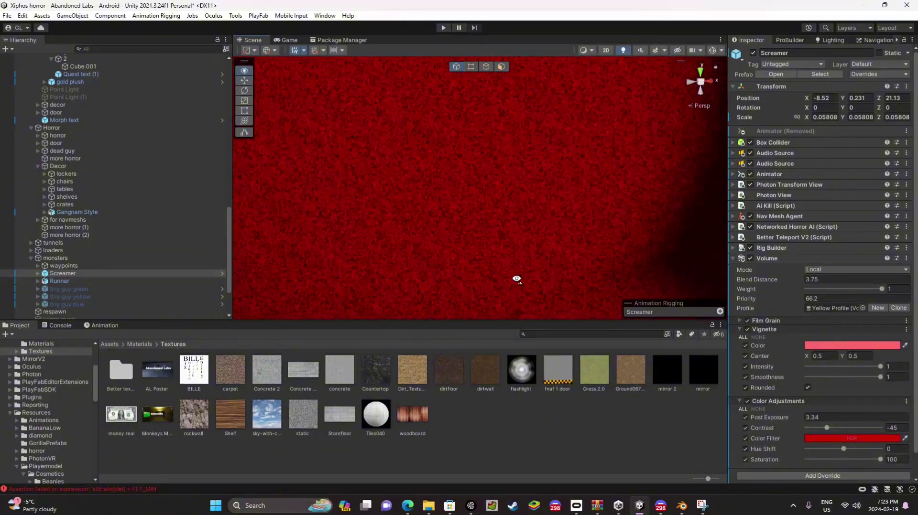
{"action": "right_click_drag", "start_coordinate": [517, 279], "coordinate": [495, 272]}
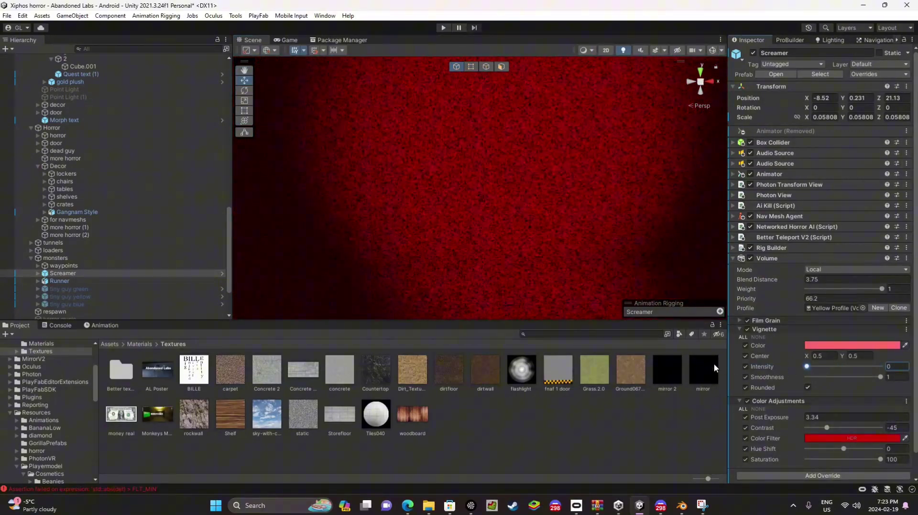
{"action": "left_click", "coordinate": [751, 337]}
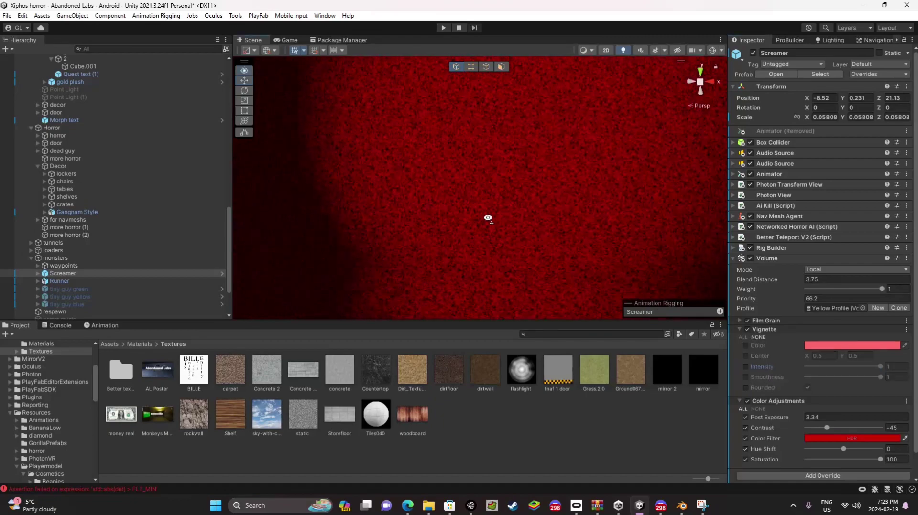
Collapse the Vignette override and inspect the red color effect around the Screamer
{"action": "left_click_drag", "start_coordinate": [488, 219], "coordinate": [316, 197], "text": "alt"}
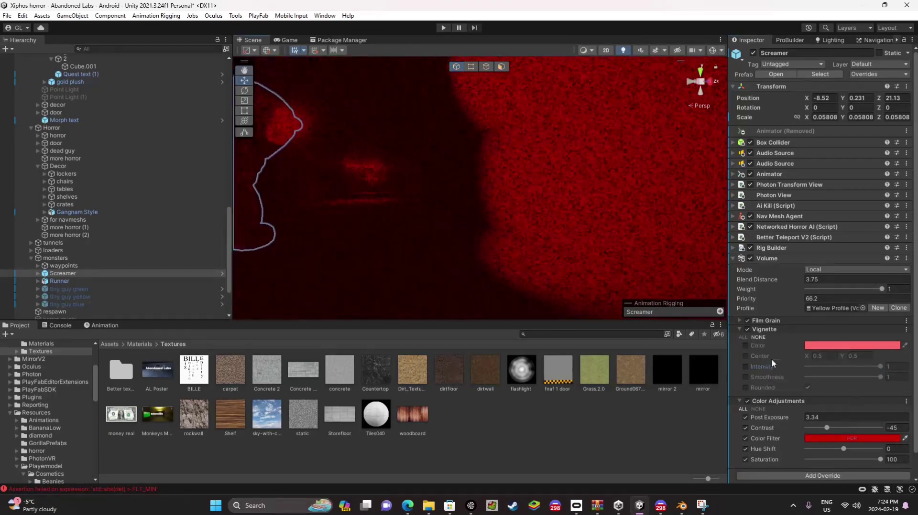
{"action": "left_click", "coordinate": [740, 330]}
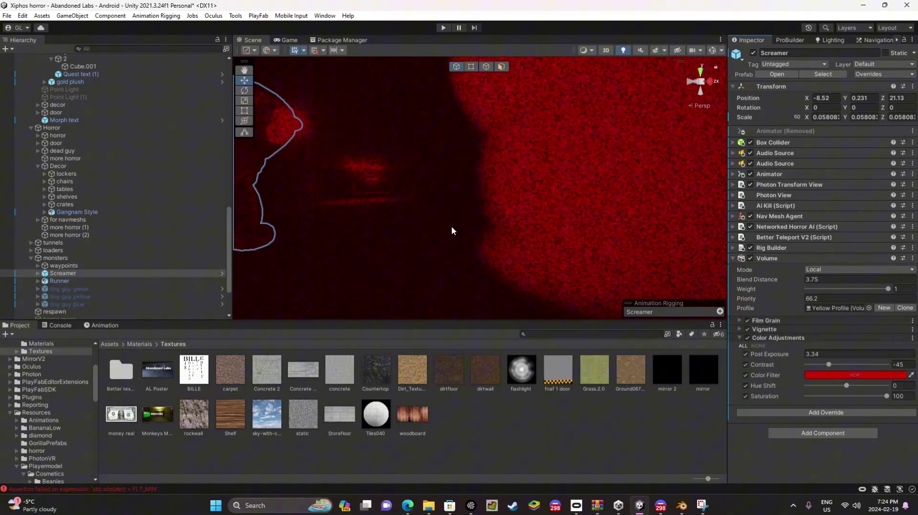
{"action": "right_click_drag", "start_coordinate": [452, 232], "coordinate": [667, 266]}
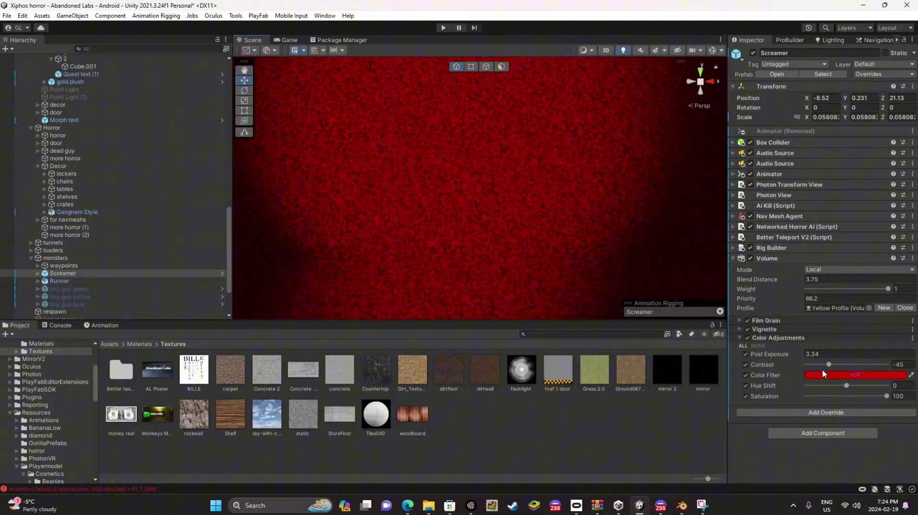
{"action": "right_click_drag", "start_coordinate": [595, 230], "coordinate": [639, 215]}
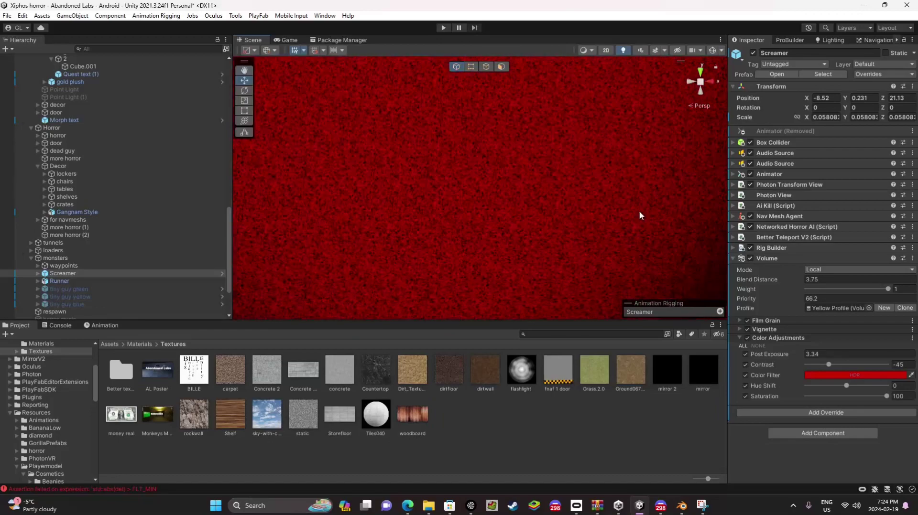
Try Color Adjustments Contrast values of -100, 54 and -100 again while looking around the Screamer
{"action": "left_click_drag", "start_coordinate": [829, 364], "coordinate": [740, 366]}
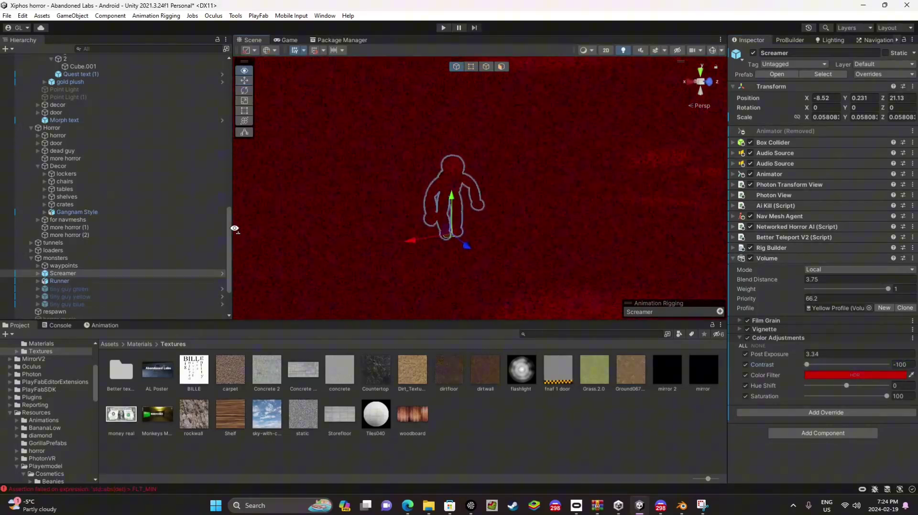
{"action": "left_click_drag", "start_coordinate": [816, 363], "coordinate": [870, 363]}
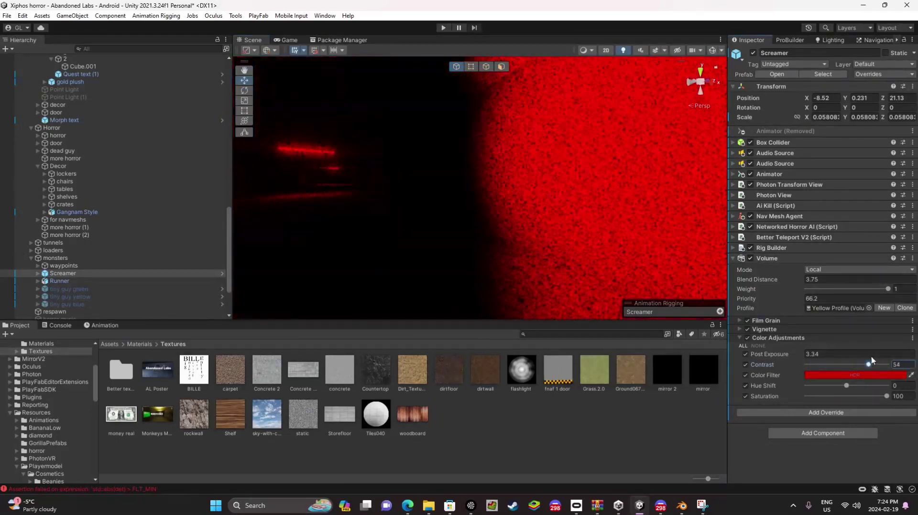
{"action": "right_click", "coordinate": [796, 194]}
{"action": "right_click_drag", "start_coordinate": [487, 201], "coordinate": [617, 220]}
{"action": "left_click_drag", "start_coordinate": [881, 367], "coordinate": [456, 378]}
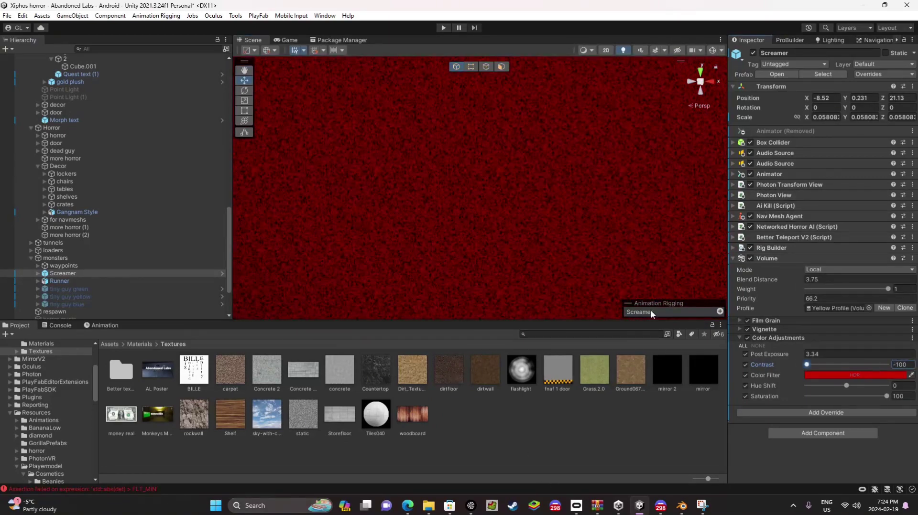
Clear the assertion errors from the Console and return to the project's Textures assets
{"action": "key", "text": "ctrl+shift+c"}
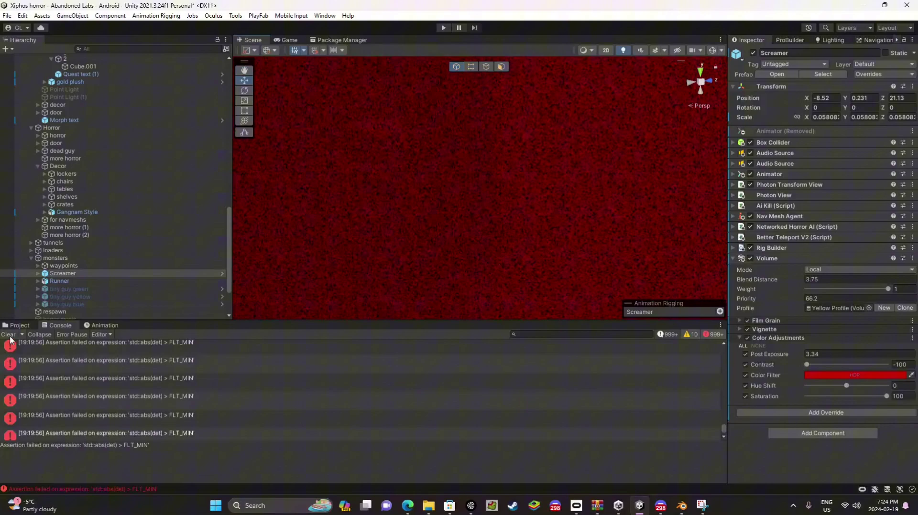
{"action": "left_click", "coordinate": [15, 327]}
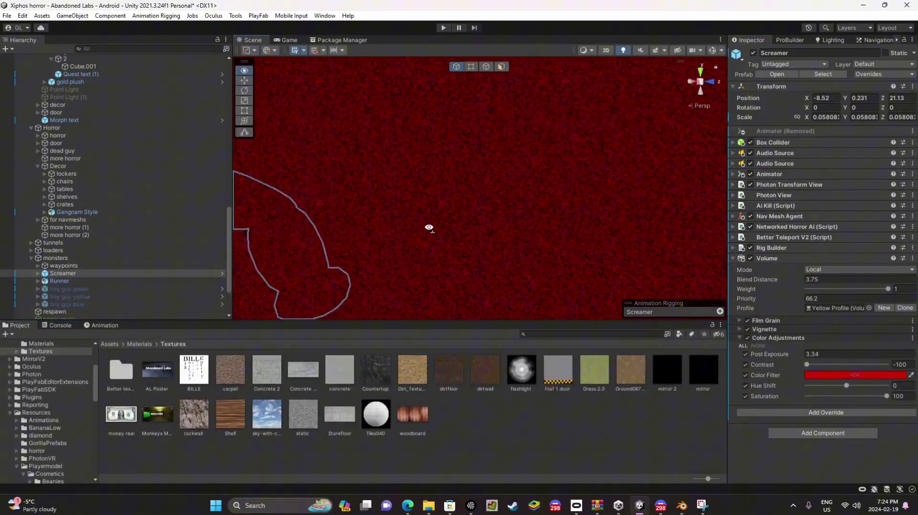
Try a Color Adjustments Contrast of 100, and undo the contrast changes back to -45
{"action": "right_click_drag", "start_coordinate": [646, 225], "coordinate": [689, 231]}
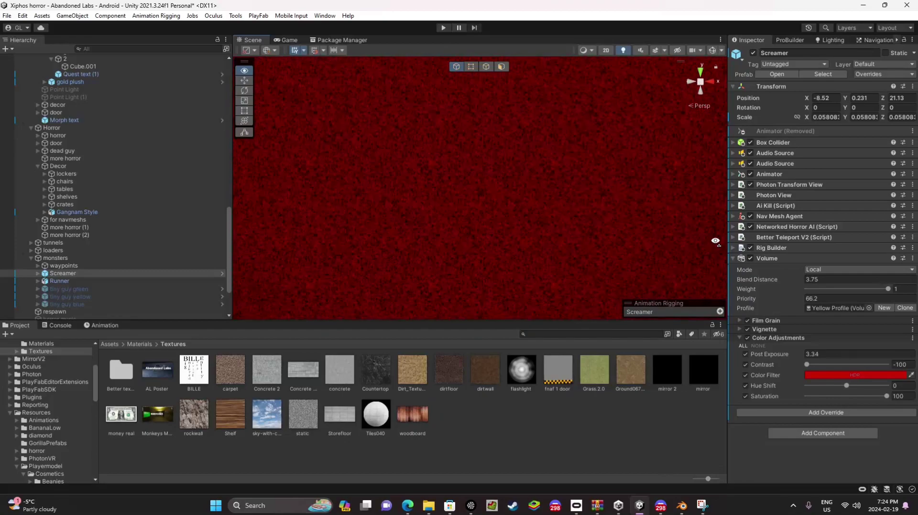
{"action": "left_click_drag", "start_coordinate": [848, 381], "coordinate": [885, 381]}
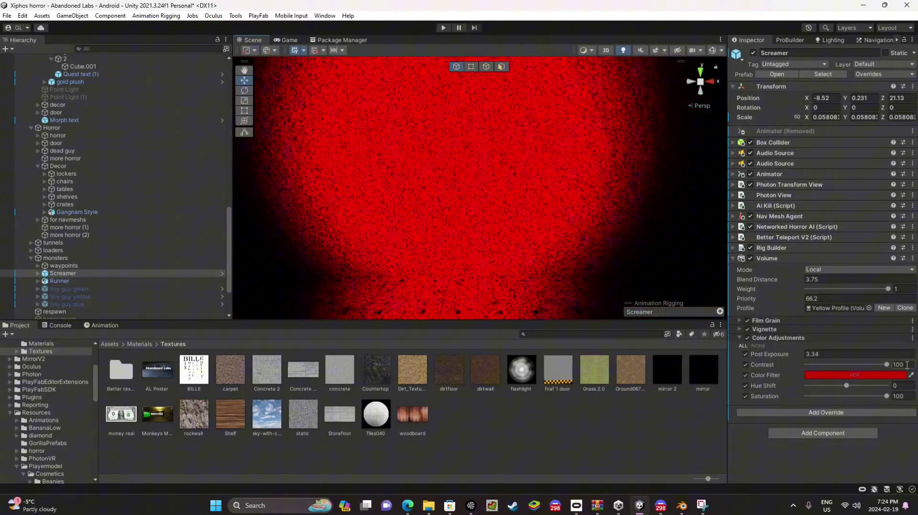
{"action": "key", "text": "ctrl+z"}
{"action": "key", "text": "ctrl+z"}
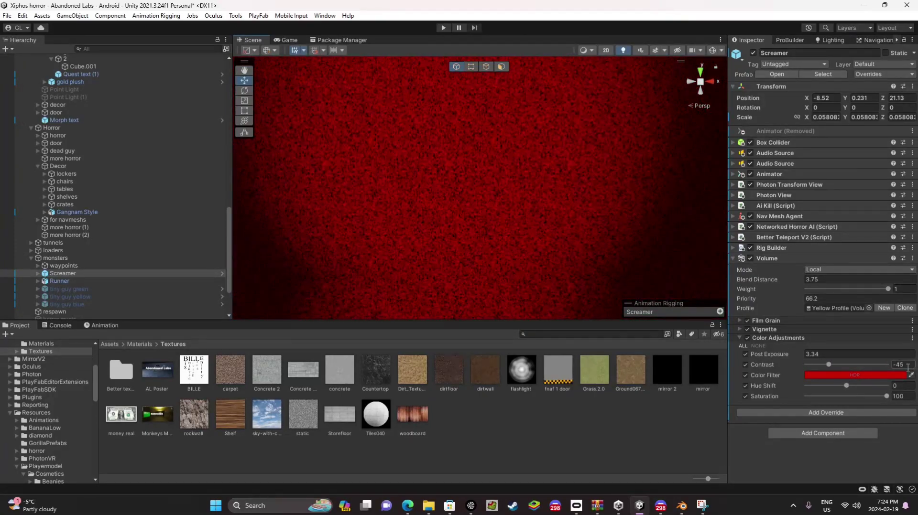
Expand the Film Grain override, set its Intensity to 0.5, and check the grain in the scene
{"action": "mouse_move", "coordinate": [608, 264]}
{"action": "right_mouse_down"}
{"action": "mouse_move", "coordinate": [467, 252]}
{"action": "mouse_move", "coordinate": [592, 253]}
{"action": "right_mouse_up"}
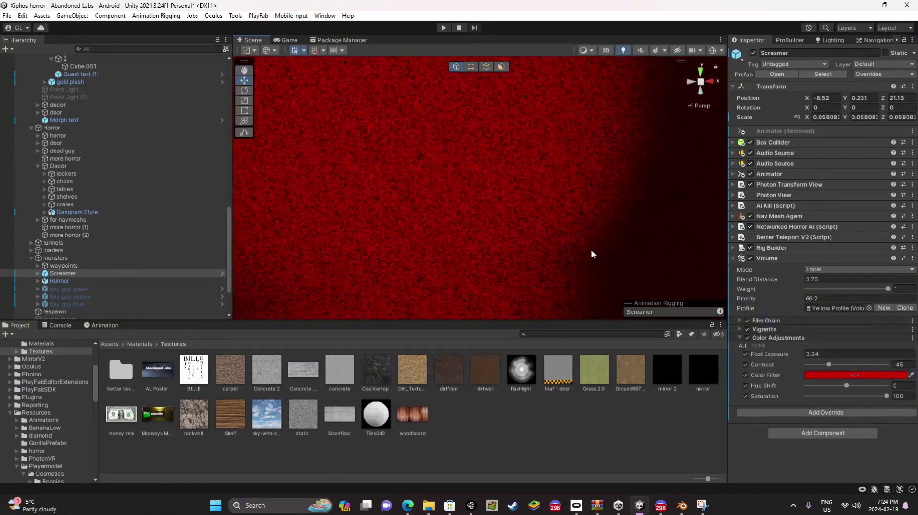
{"action": "left_click", "coordinate": [739, 321]}
{"action": "left_click_drag", "start_coordinate": [880, 360], "coordinate": [705, 368]}
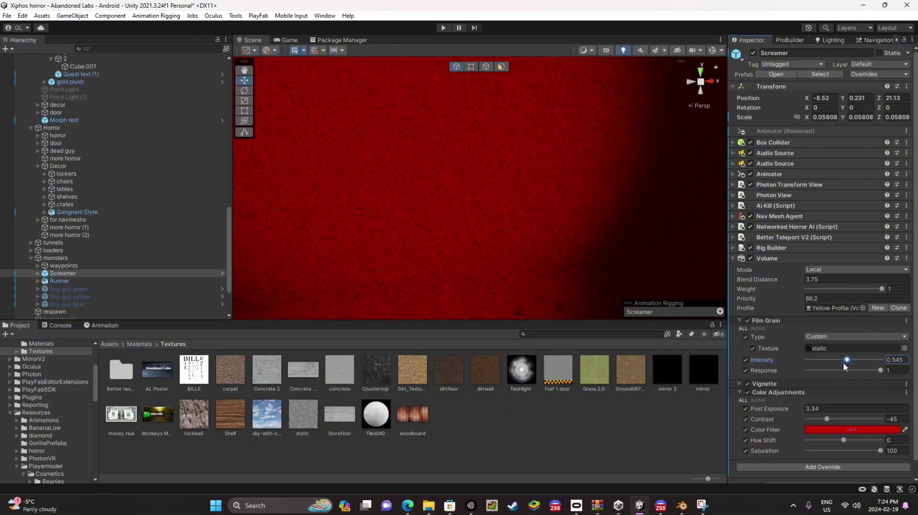
{"action": "mouse_move", "coordinate": [635, 266]}
{"action": "right_mouse_down"}
{"action": "mouse_move", "coordinate": [529, 232]}
{"action": "mouse_move", "coordinate": [564, 241]}
{"action": "right_mouse_up"}
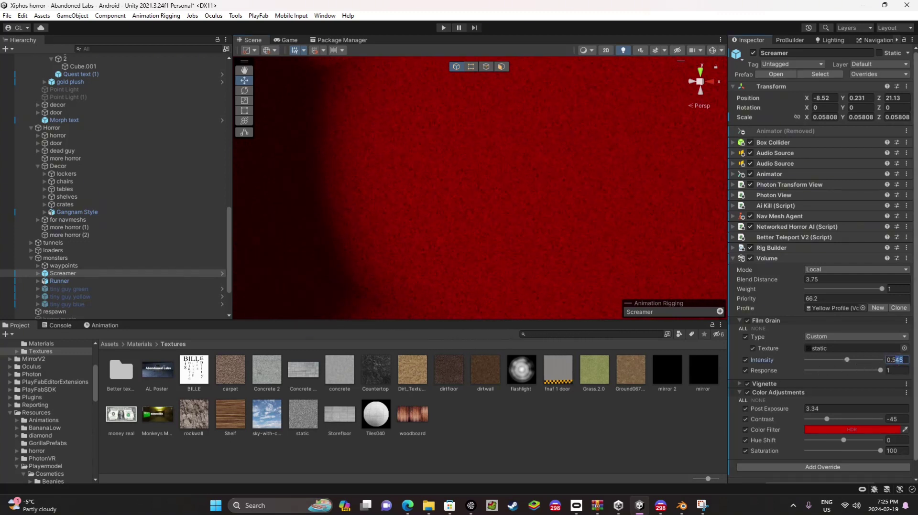
{"action": "right_click_drag", "start_coordinate": [400, 221], "coordinate": [505, 224]}
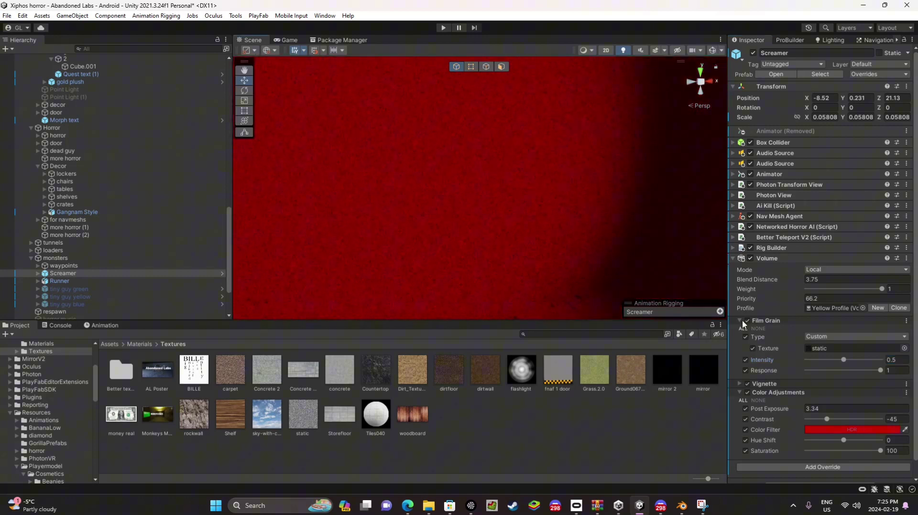
{"action": "mouse_move", "coordinate": [459, 206]}
{"action": "right_mouse_down"}
{"action": "mouse_move", "coordinate": [430, 215]}
{"action": "mouse_move", "coordinate": [451, 267]}
{"action": "mouse_move", "coordinate": [516, 188]}
{"action": "right_mouse_up"}
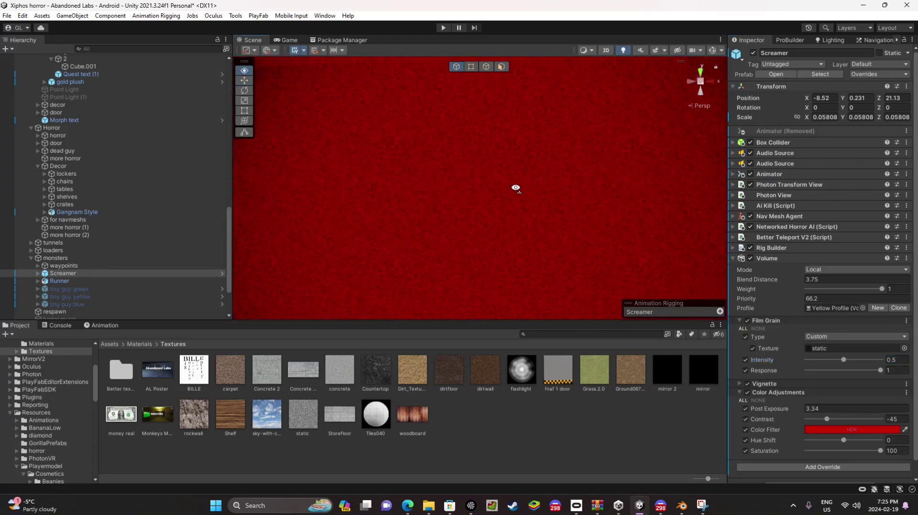
Try a brighter pure red (255, 0, 0) as the Color Filter and look around the monster
{"action": "left_click", "coordinate": [826, 430]}
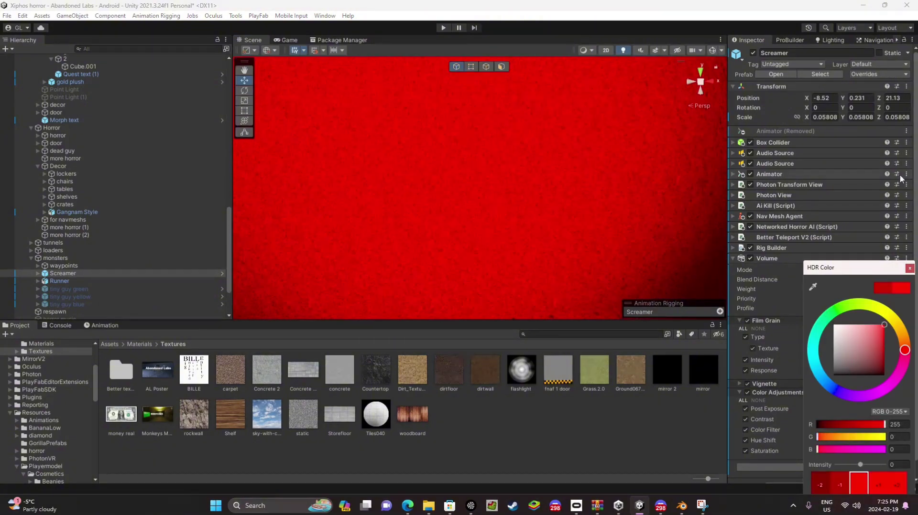
{"action": "mouse_move", "coordinate": [866, 336]}
{"action": "left_mouse_down"}
{"action": "mouse_move", "coordinate": [891, 351]}
{"action": "mouse_move", "coordinate": [903, 345]}
{"action": "left_mouse_up"}
{"action": "right_click_drag", "start_coordinate": [606, 223], "coordinate": [373, 237]}
{"action": "right_click_drag", "start_coordinate": [547, 254], "coordinate": [401, 238]}
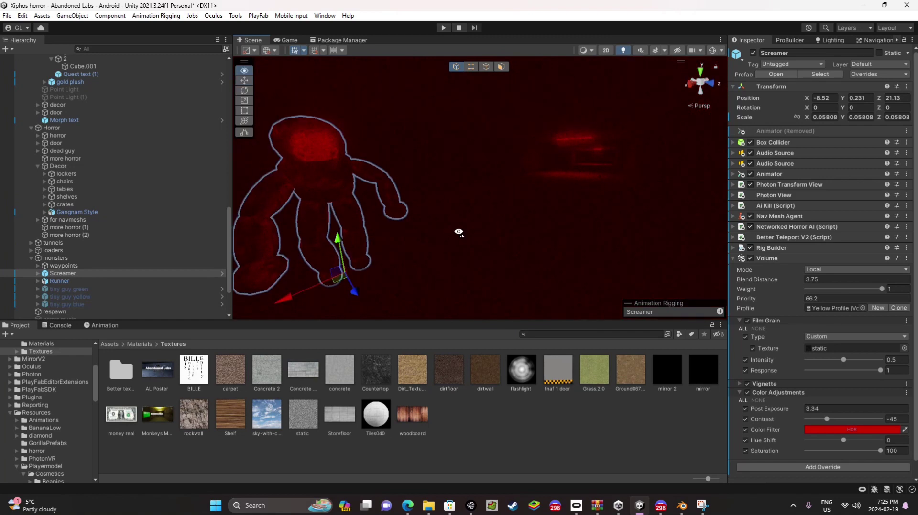
Deselect the Screamer and turn off the scene view effects to view the monster without post-processing
{"action": "right_click_drag", "start_coordinate": [459, 231], "coordinate": [656, 58]}
{"action": "left_click", "coordinate": [585, 435]}
{"action": "key", "text": "s"}
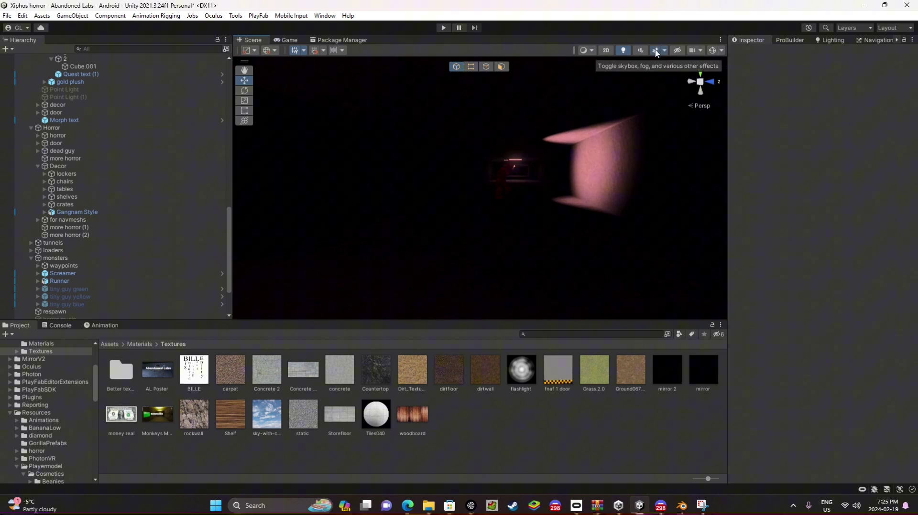
{"action": "left_click", "coordinate": [655, 55]}
{"action": "right_click_drag", "start_coordinate": [548, 164], "coordinate": [660, 63]}
{"action": "key", "text": "w"}
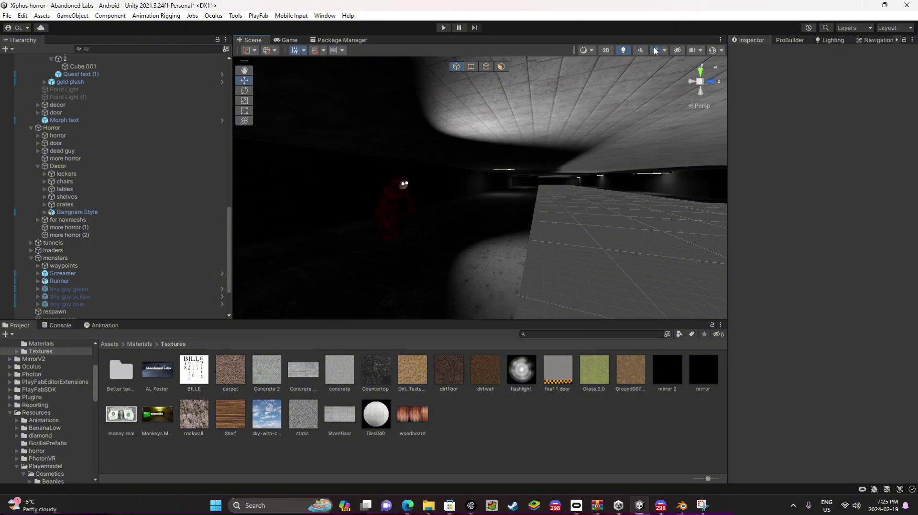
Turn the scene view effects back on, and review the list of effect toggles including Post Processing
{"action": "left_click", "coordinate": [654, 50]}
{"action": "right_click_drag", "start_coordinate": [622, 120], "coordinate": [403, 142]}
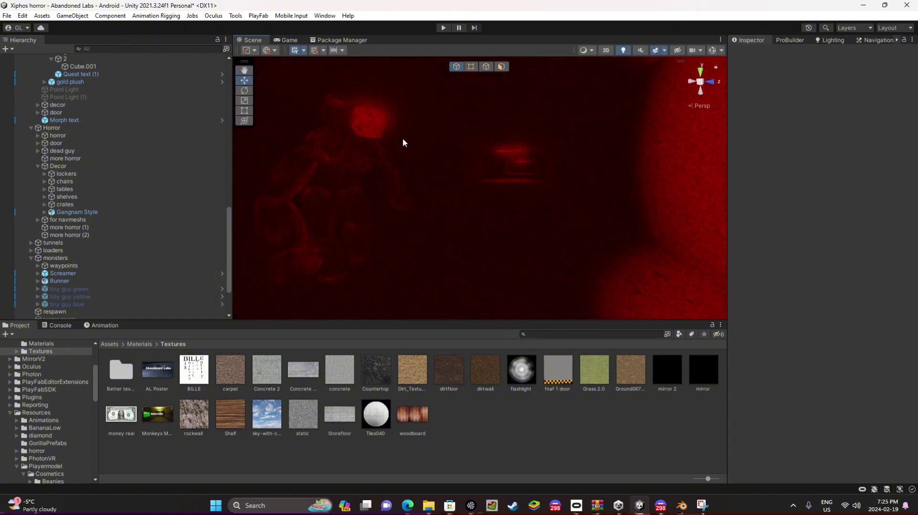
{"action": "left_click", "coordinate": [665, 50]}
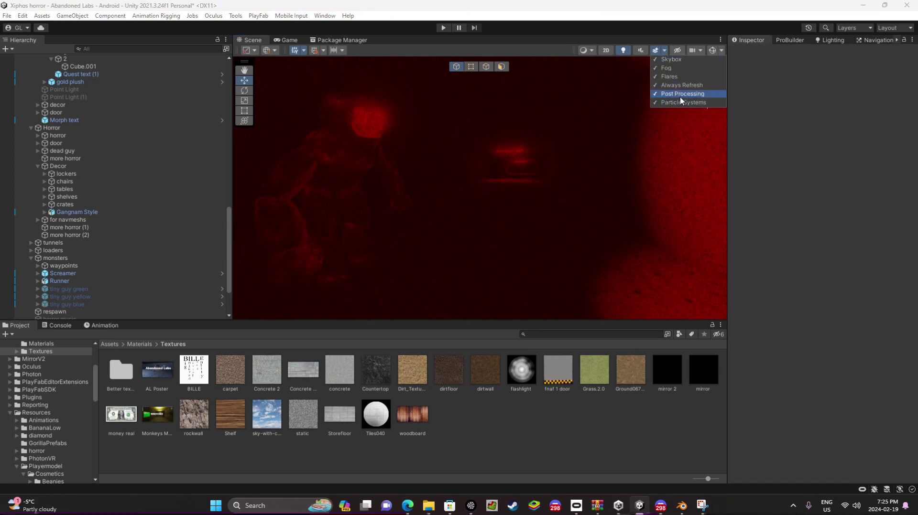
{"action": "left_click", "coordinate": [655, 51]}
Look through the tiled room with shelves and inspect the counters of morph and cosmetic displays
{"action": "right_click_drag", "start_coordinate": [656, 54], "coordinate": [388, 241]}
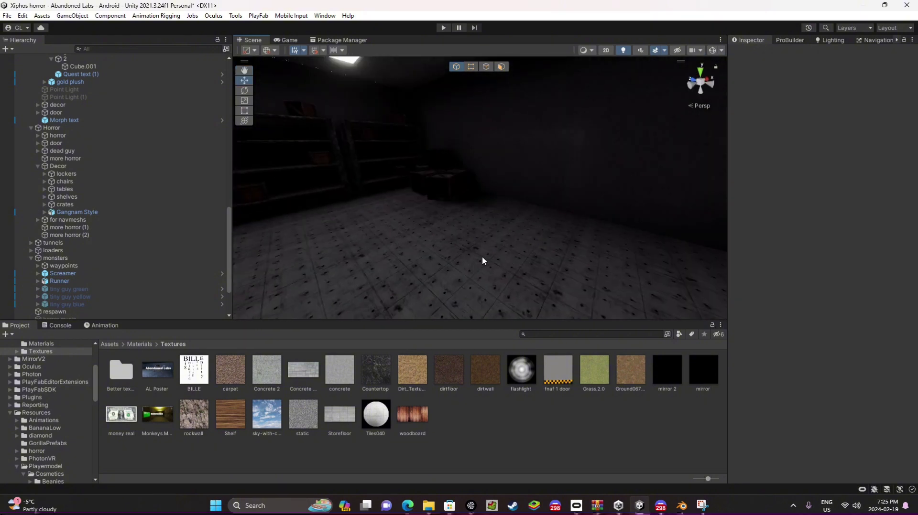
{"action": "right_click_drag", "start_coordinate": [482, 257], "coordinate": [376, 182]}
{"action": "key", "text": "w"}
{"action": "scroll", "coordinate": [39, 277], "scroll_direction": "down", "scroll_amount": 3}
{"action": "scroll", "coordinate": [36, 293], "scroll_direction": "down", "scroll_amount": 1}
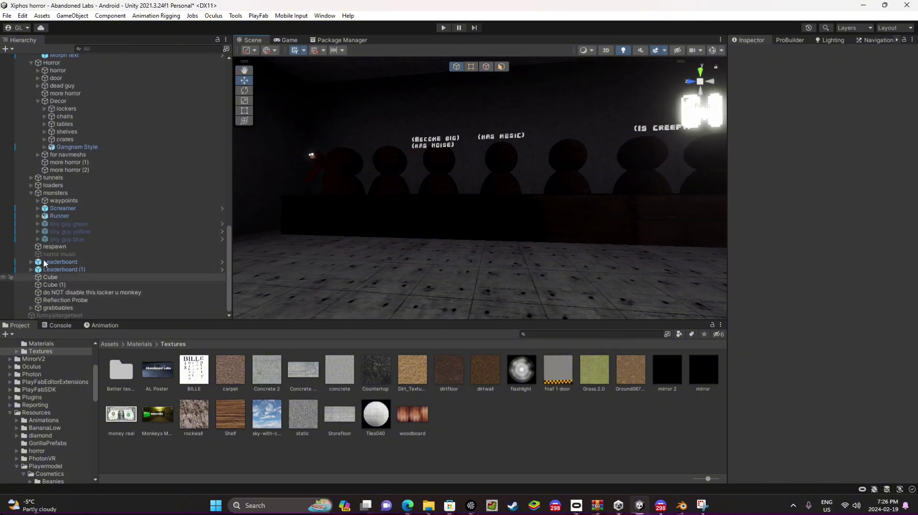
{"action": "right_click_drag", "start_coordinate": [322, 191], "coordinate": [613, 158]}
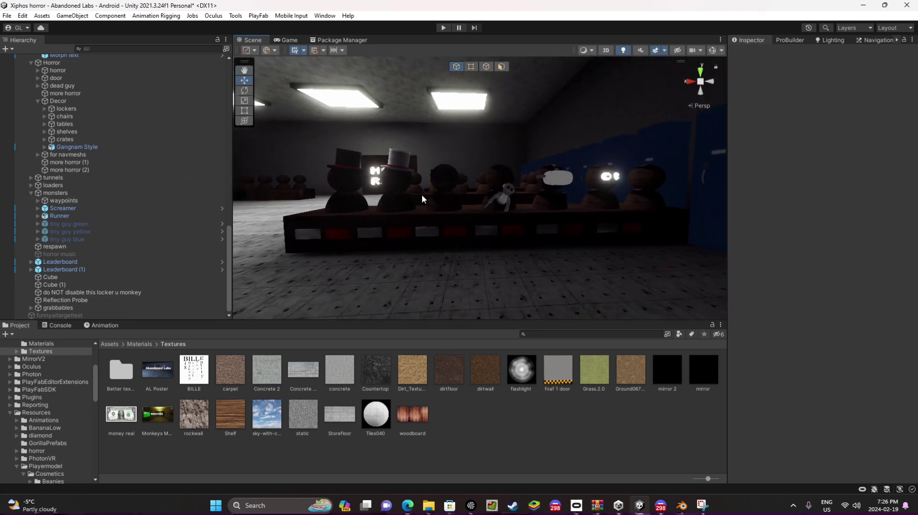
{"action": "right_click_drag", "start_coordinate": [493, 220], "coordinate": [556, 219]}
{"action": "scroll", "coordinate": [556, 222], "scroll_direction": "down", "scroll_amount": 5}
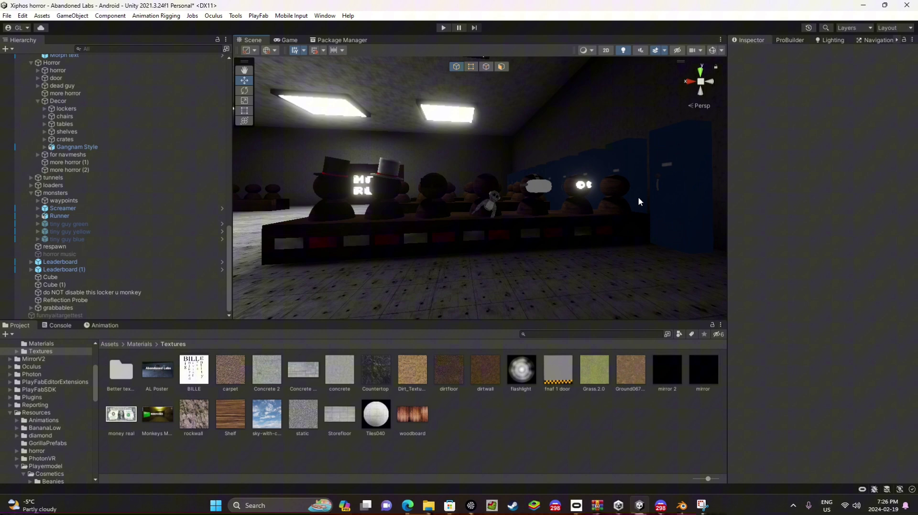
Tour the rest of the level, examining the gray static monkey, the dead blue monkey and the locker room with the long table
{"action": "right_click_drag", "start_coordinate": [705, 283], "coordinate": [641, 215]}
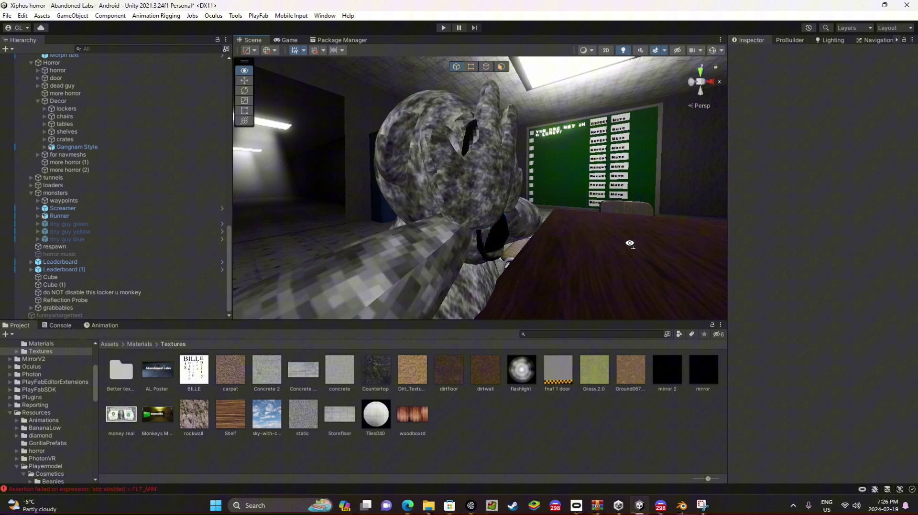
{"action": "right_click_drag", "start_coordinate": [629, 244], "coordinate": [439, 252]}
{"action": "right_click_drag", "start_coordinate": [475, 223], "coordinate": [516, 299]}
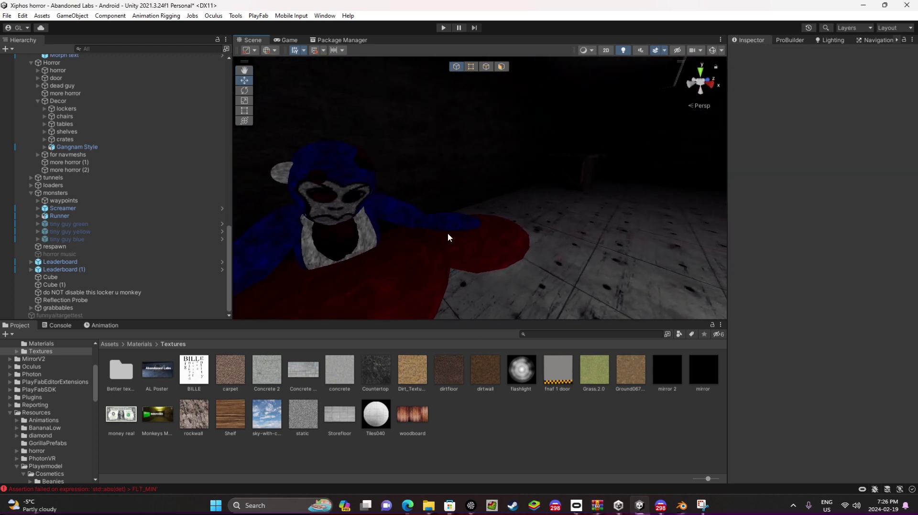
{"action": "scroll", "coordinate": [458, 228], "scroll_direction": "down", "scroll_amount": 3}
{"action": "right_click_drag", "start_coordinate": [457, 227], "coordinate": [412, 236]}
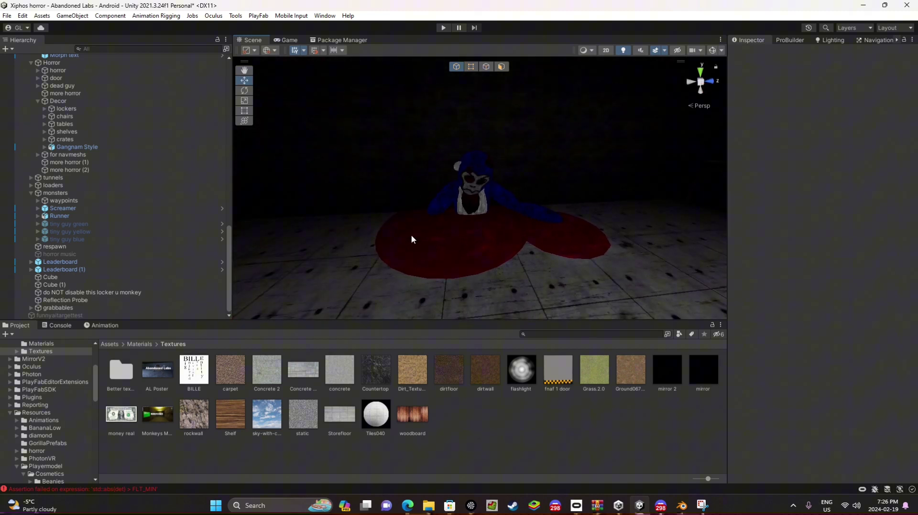
{"action": "right_click_drag", "start_coordinate": [359, 216], "coordinate": [526, 232]}
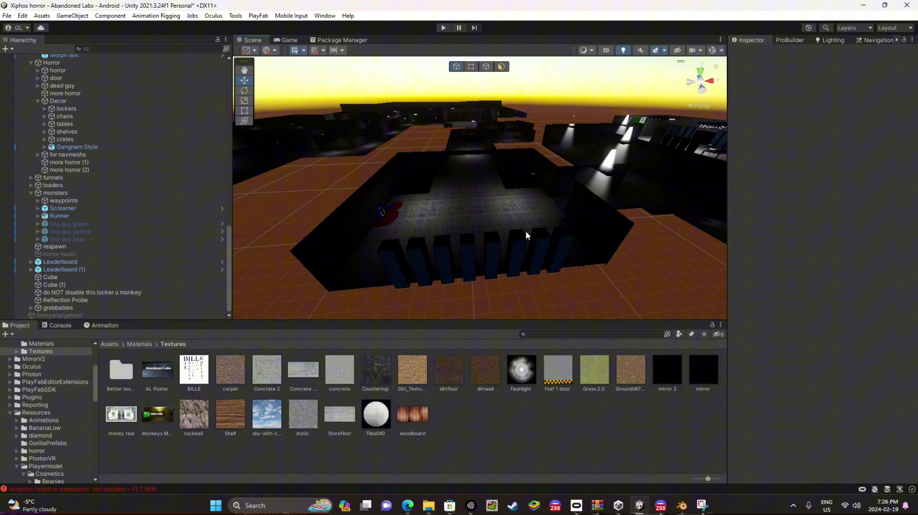
{"action": "right_click_drag", "start_coordinate": [521, 123], "coordinate": [632, 112]}
{"action": "right_click_drag", "start_coordinate": [549, 135], "coordinate": [334, 239]}
{"action": "right_click_drag", "start_coordinate": [848, 253], "coordinate": [487, 157]}
{"action": "right_click_drag", "start_coordinate": [708, 184], "coordinate": [352, 186]}
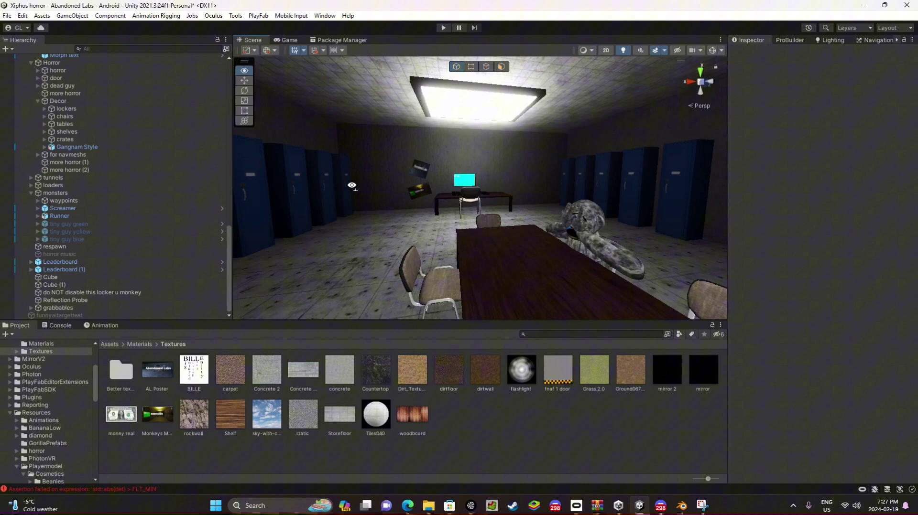
{"action": "right_click_drag", "start_coordinate": [541, 204], "coordinate": [398, 197]}
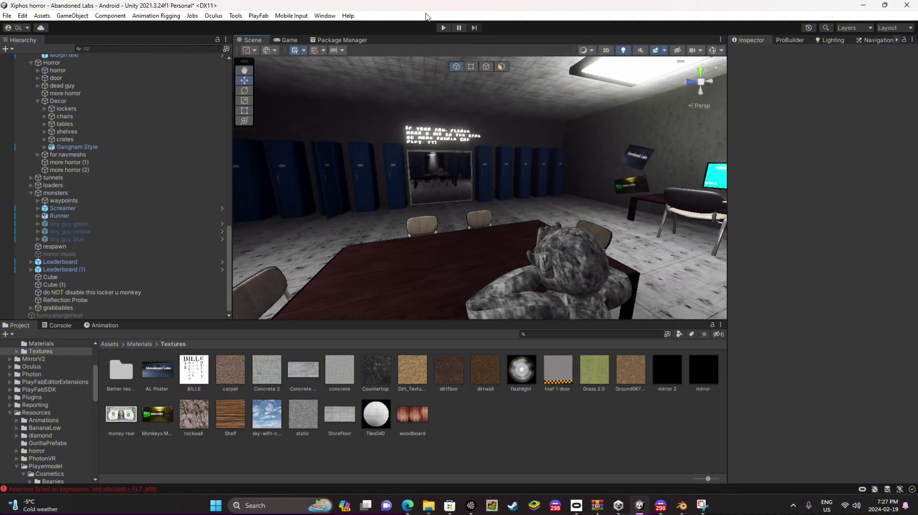